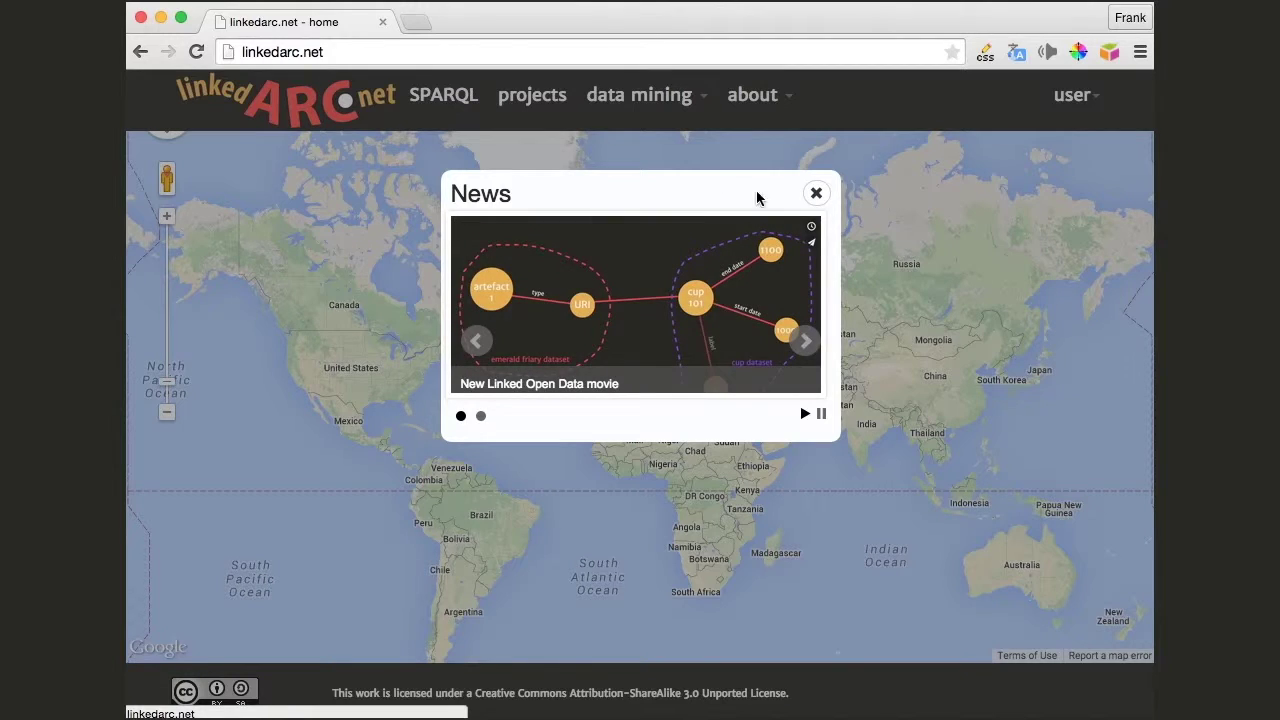
- Close the News popup and bring up the data mining menu choices
click(816, 193)
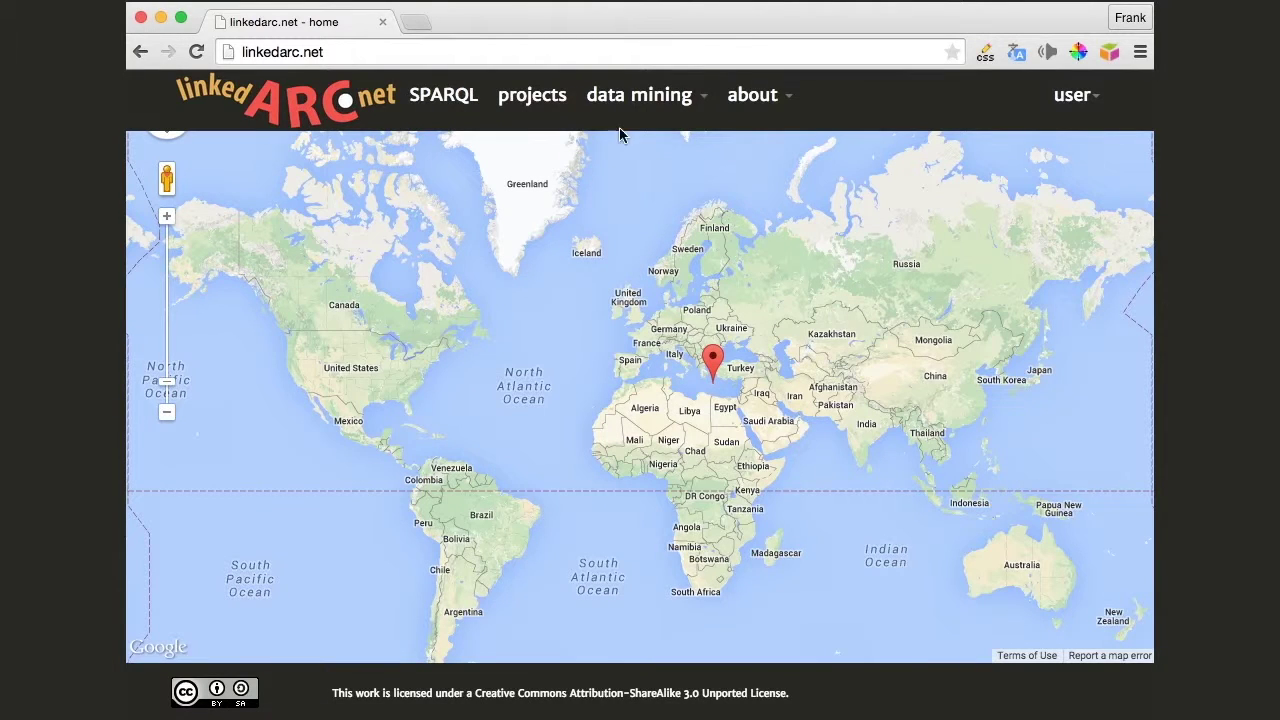
click(673, 103)
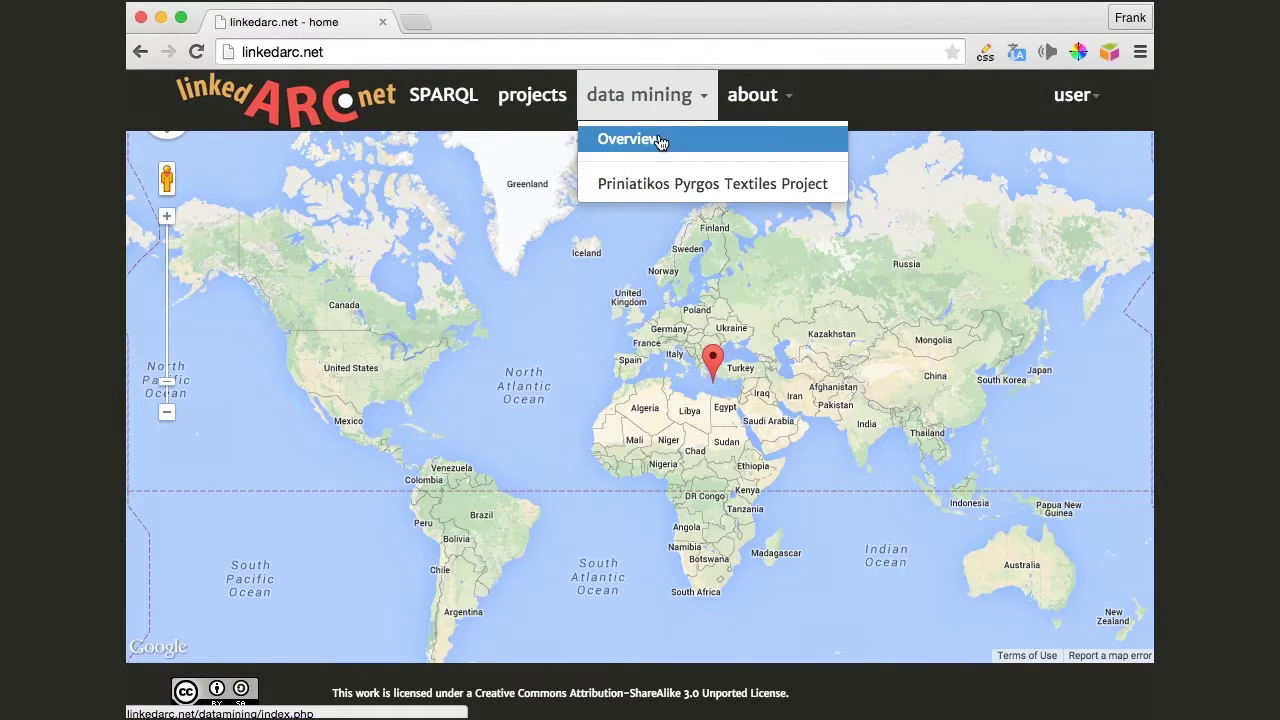
- Go to the Data mining Overview and open the Priniatikos Pyrgos Textiles Project card
click(655, 137)
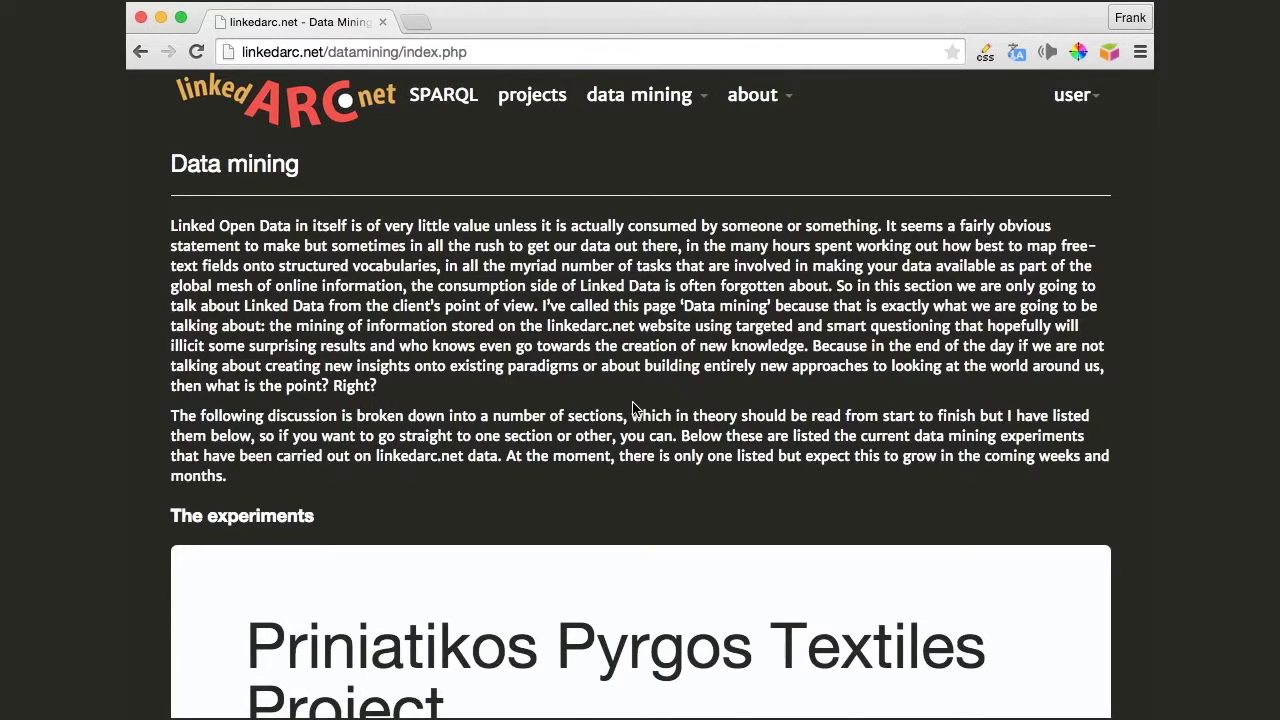
scroll(632, 406, down, 4)
scroll(632, 401, up, 4)
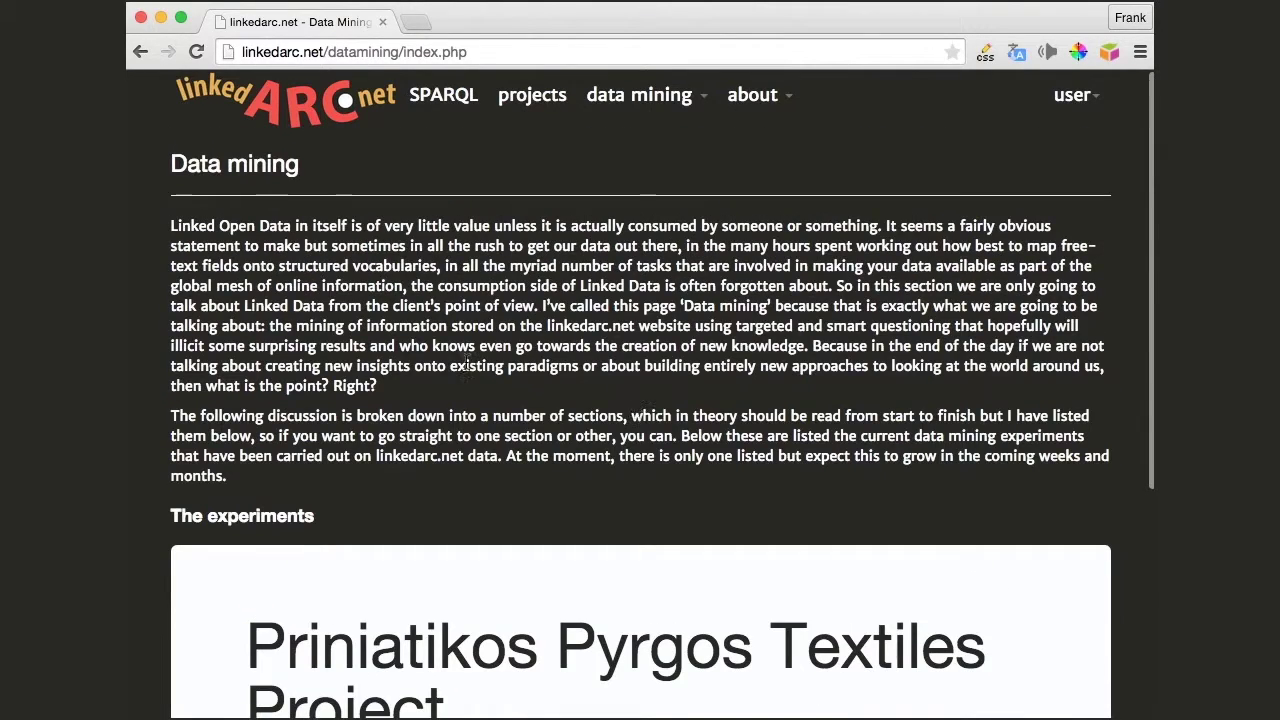
scroll(780, 411, down, 5)
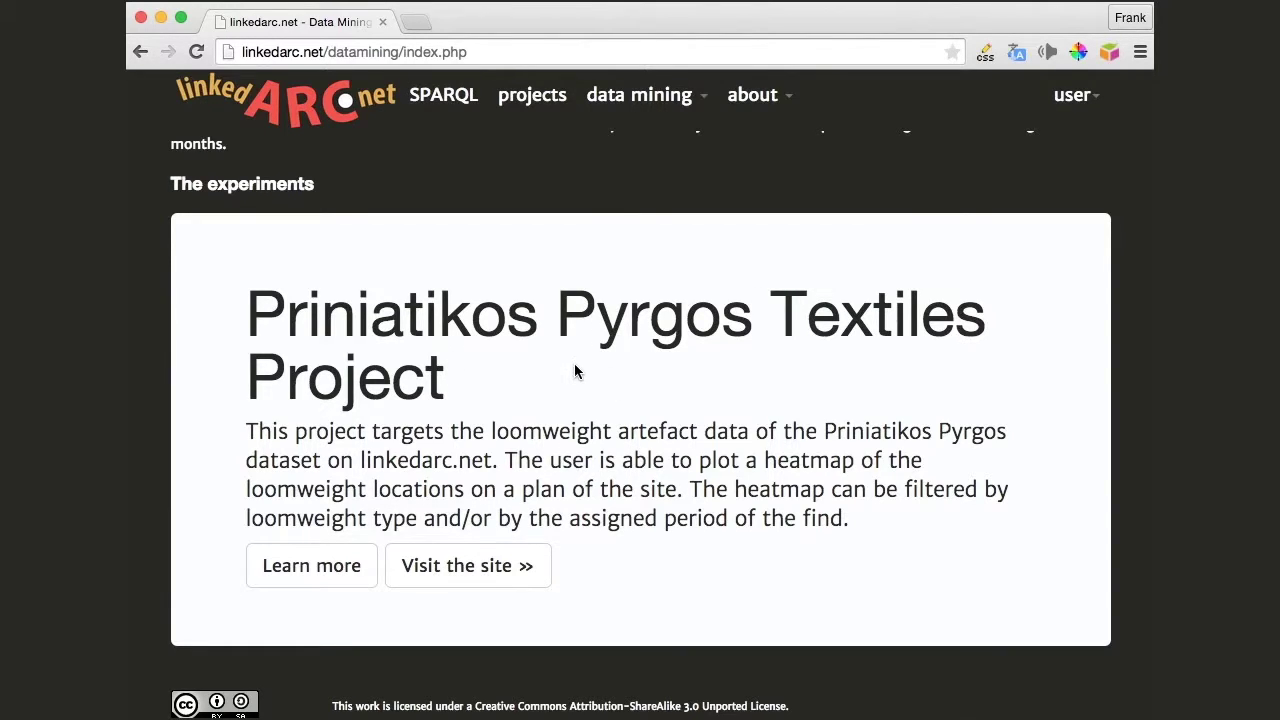
click(328, 572)
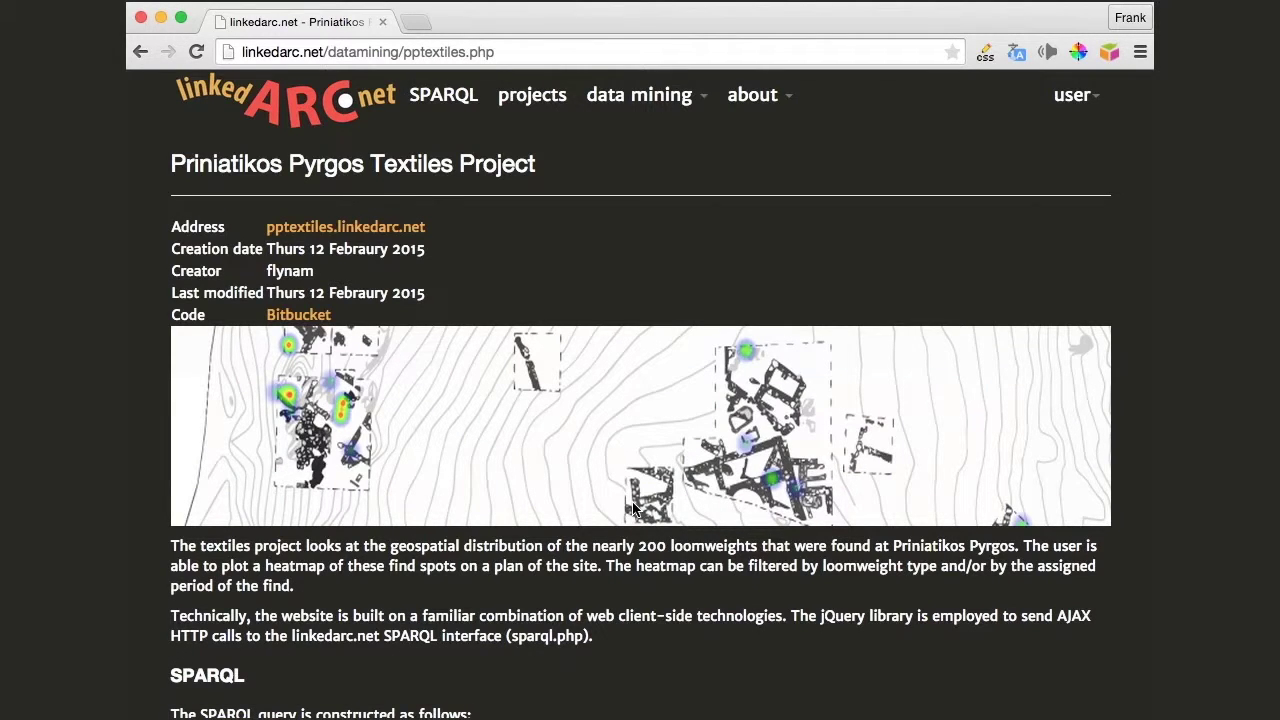
- Scroll through the project's SPARQL, site mapping and plotting-finds write-up, then back up
scroll(695, 575, down, 2)
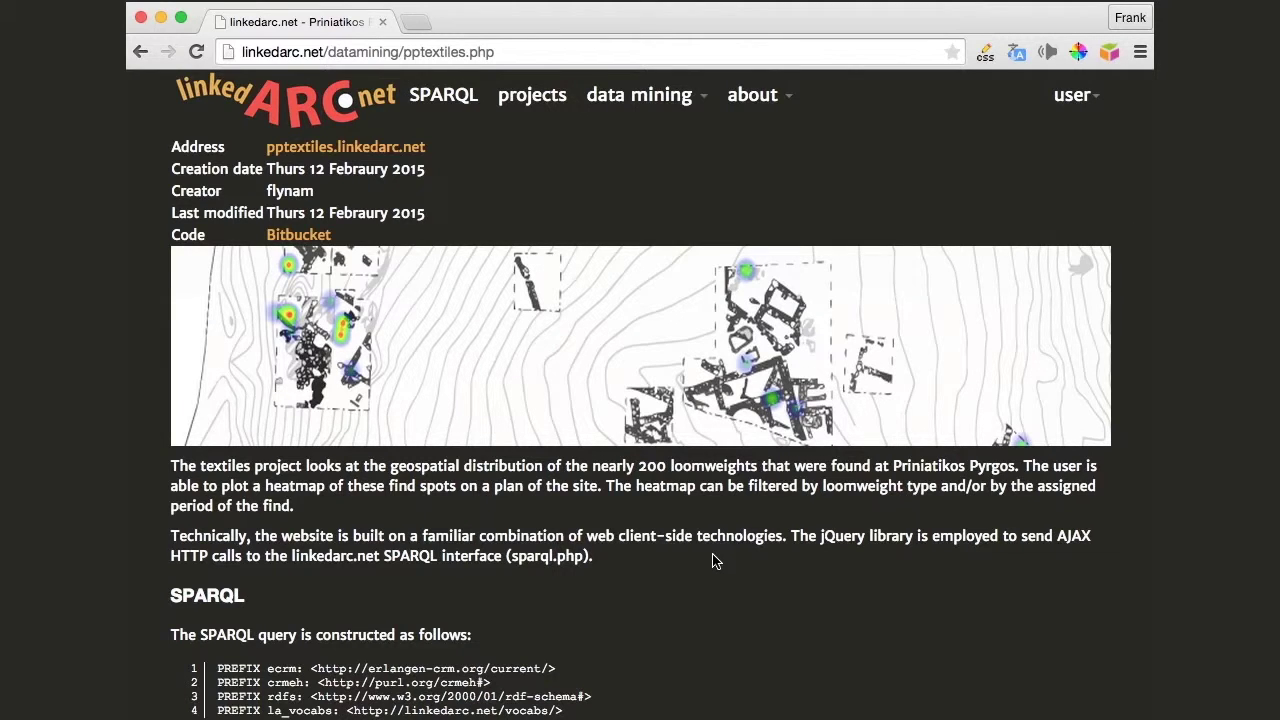
scroll(715, 555, down, 4)
scroll(715, 553, down, 4)
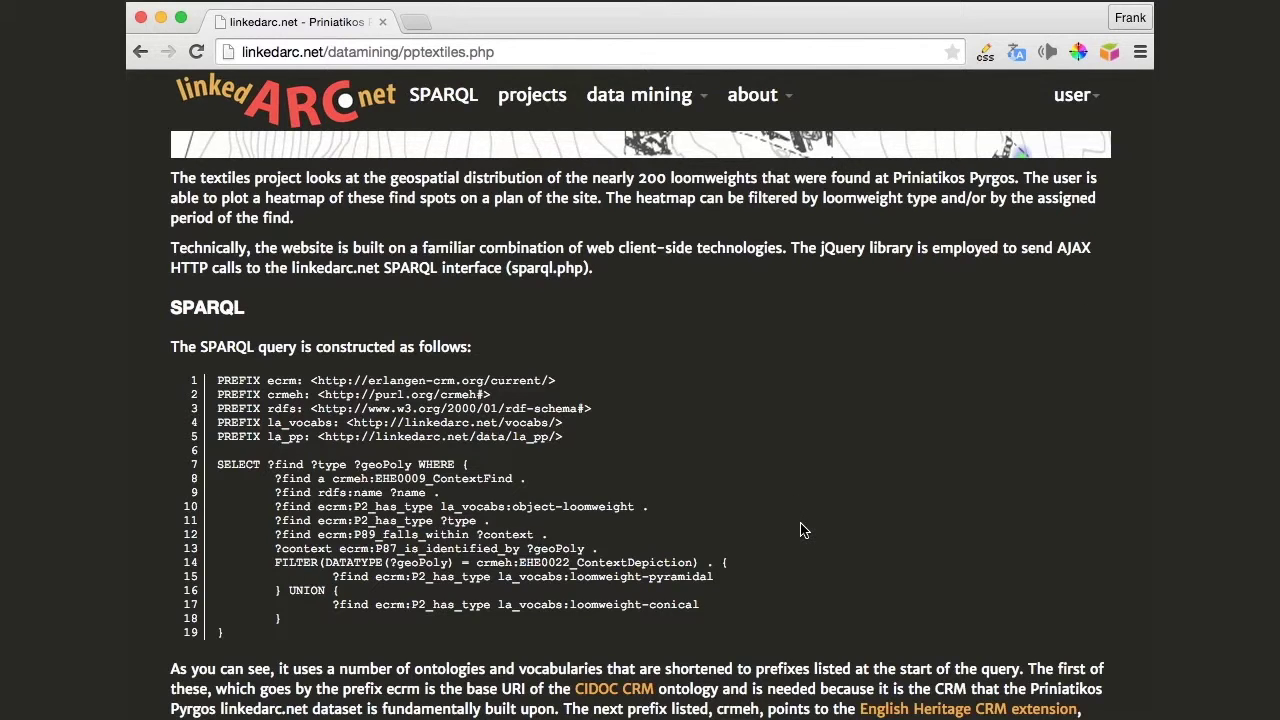
scroll(803, 530, down, 2)
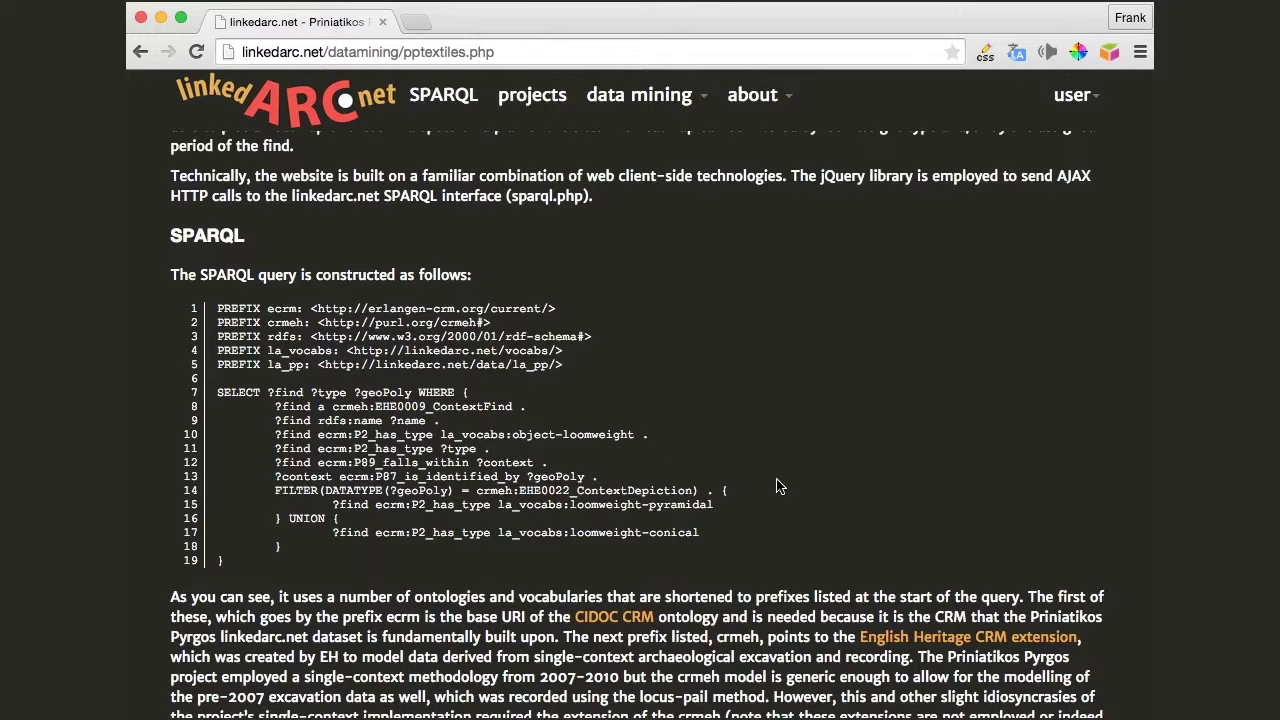
scroll(779, 486, down, 3)
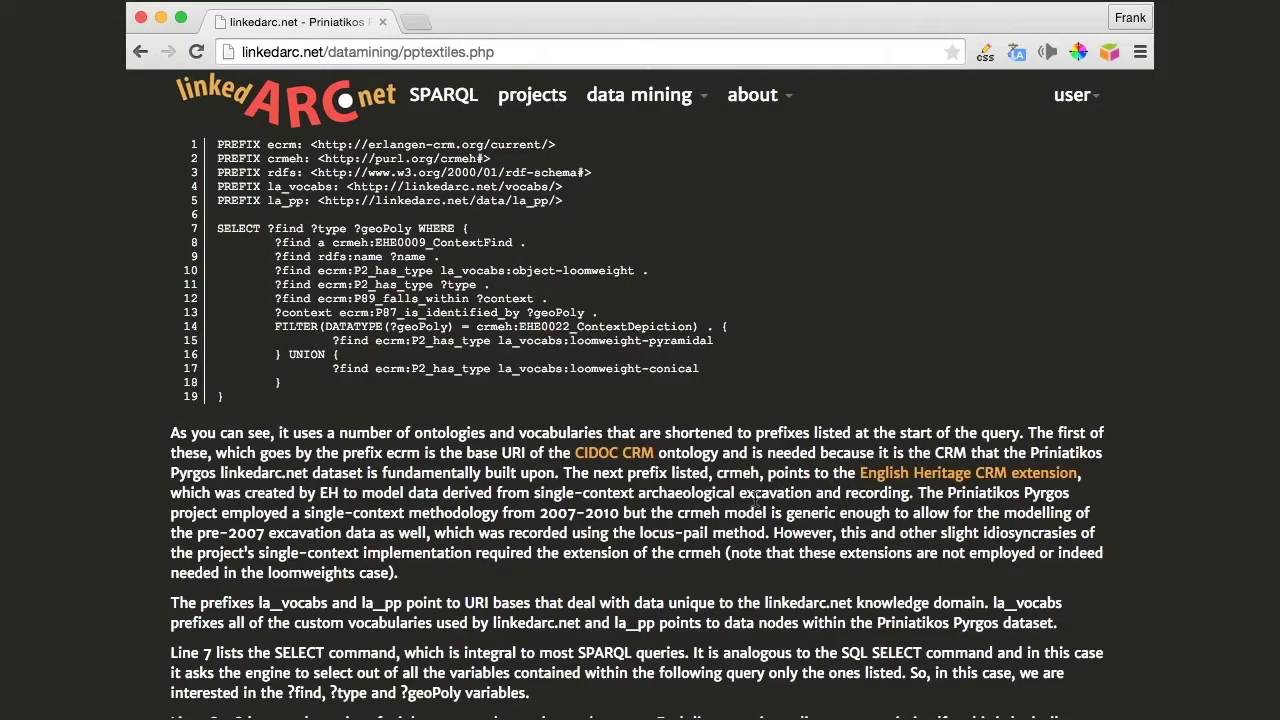
scroll(754, 497, down, 5)
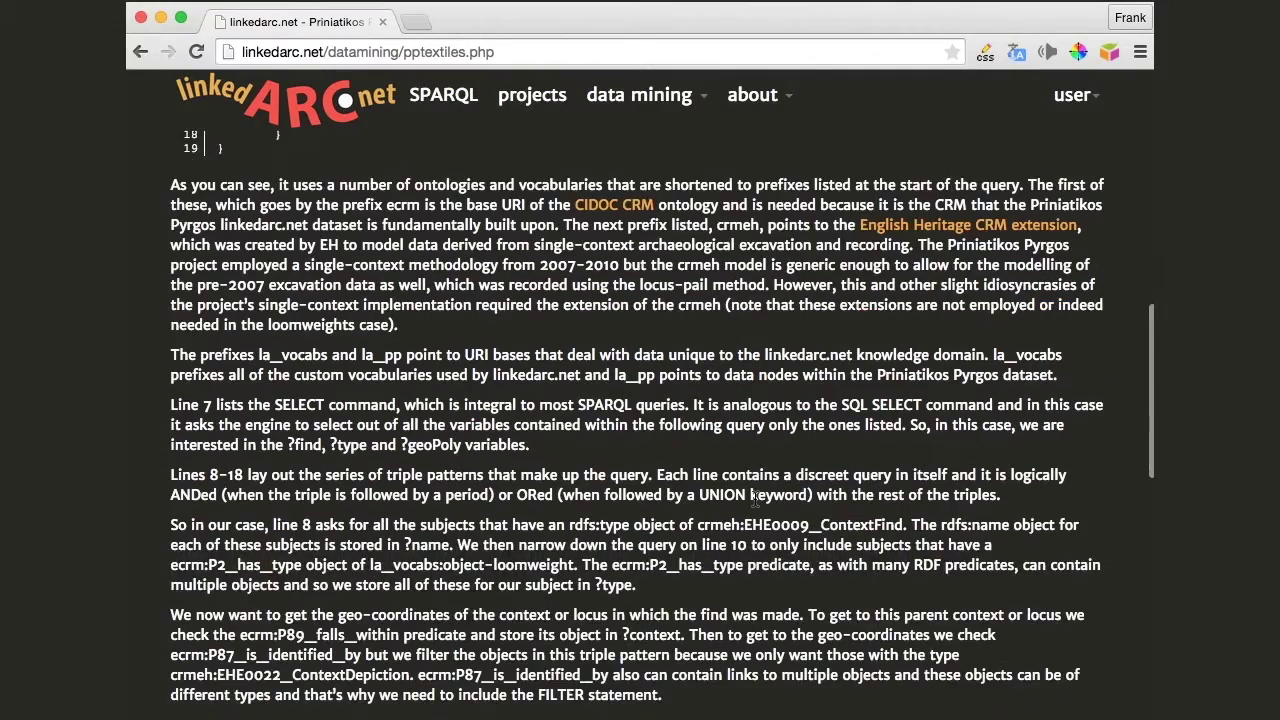
scroll(755, 497, down, 8)
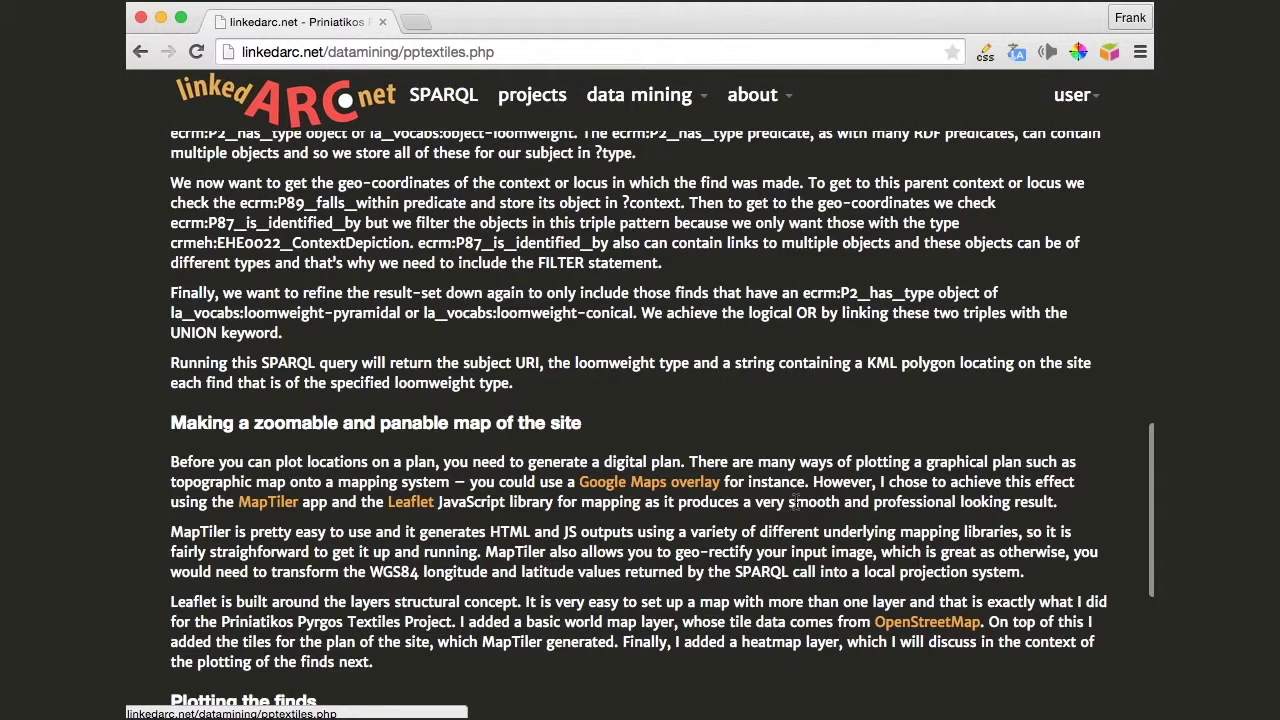
scroll(795, 502, down, 1)
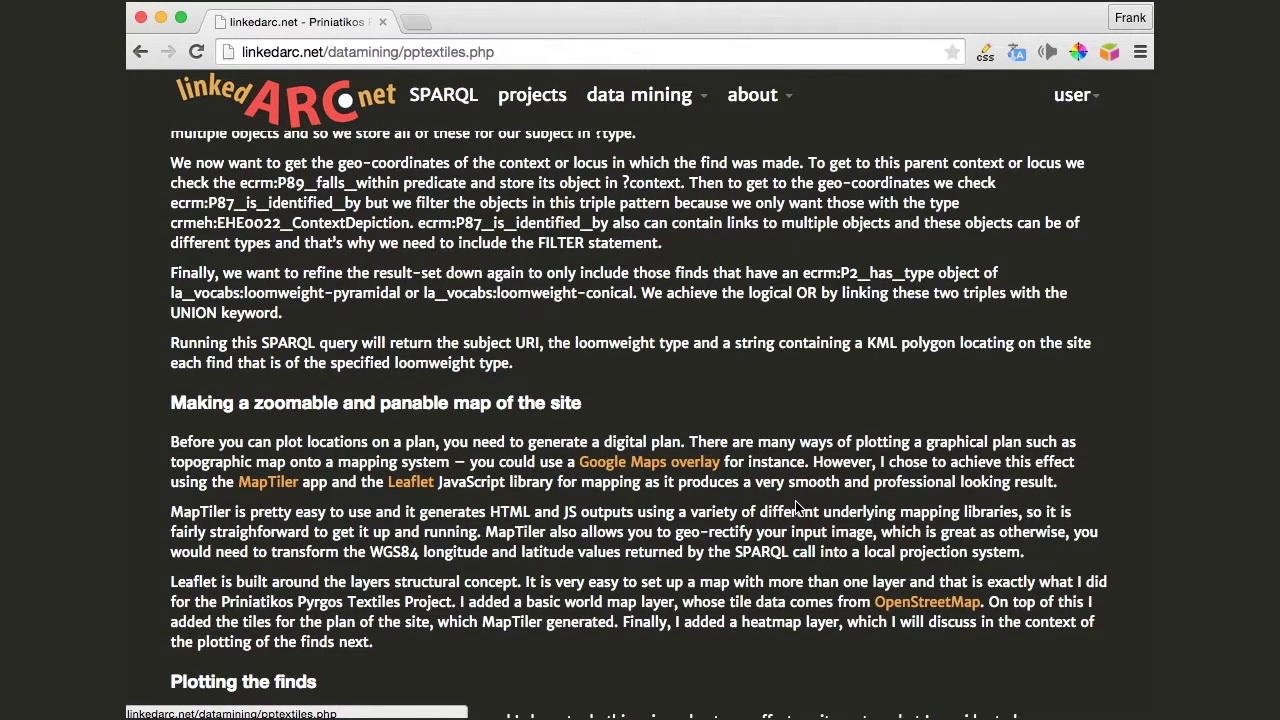
scroll(795, 502, down, 2)
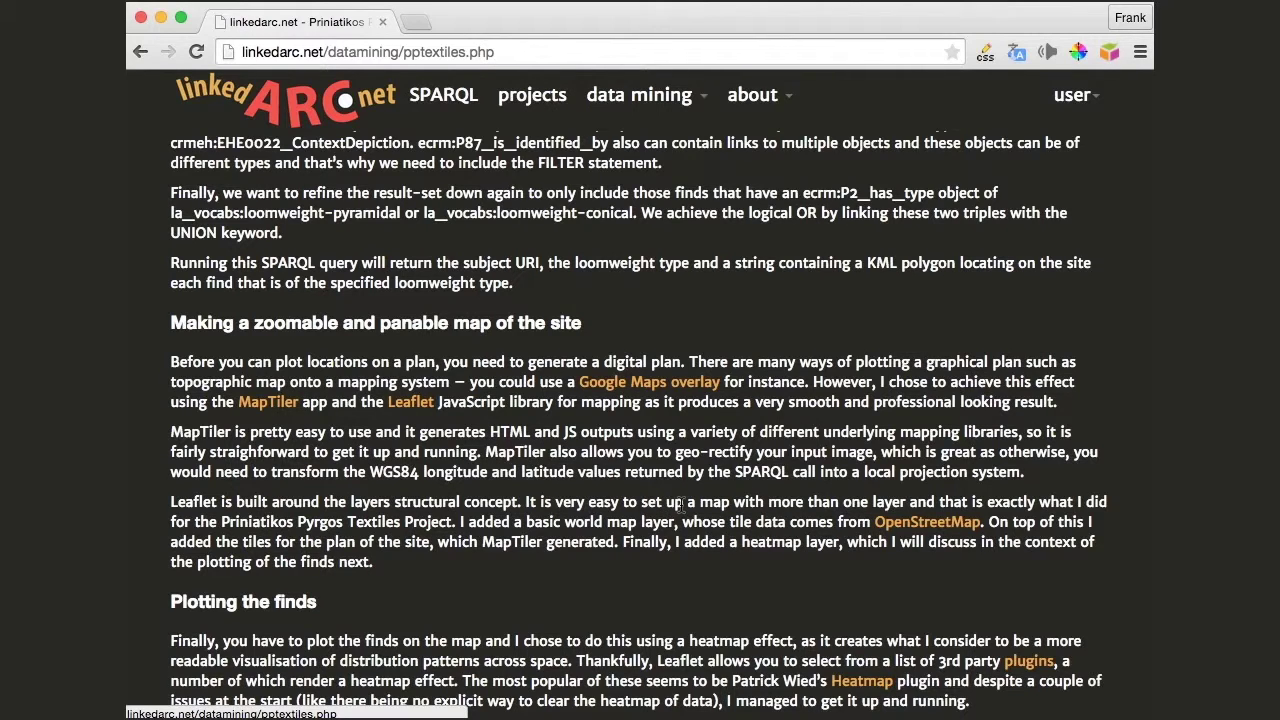
scroll(680, 505, up, 15)
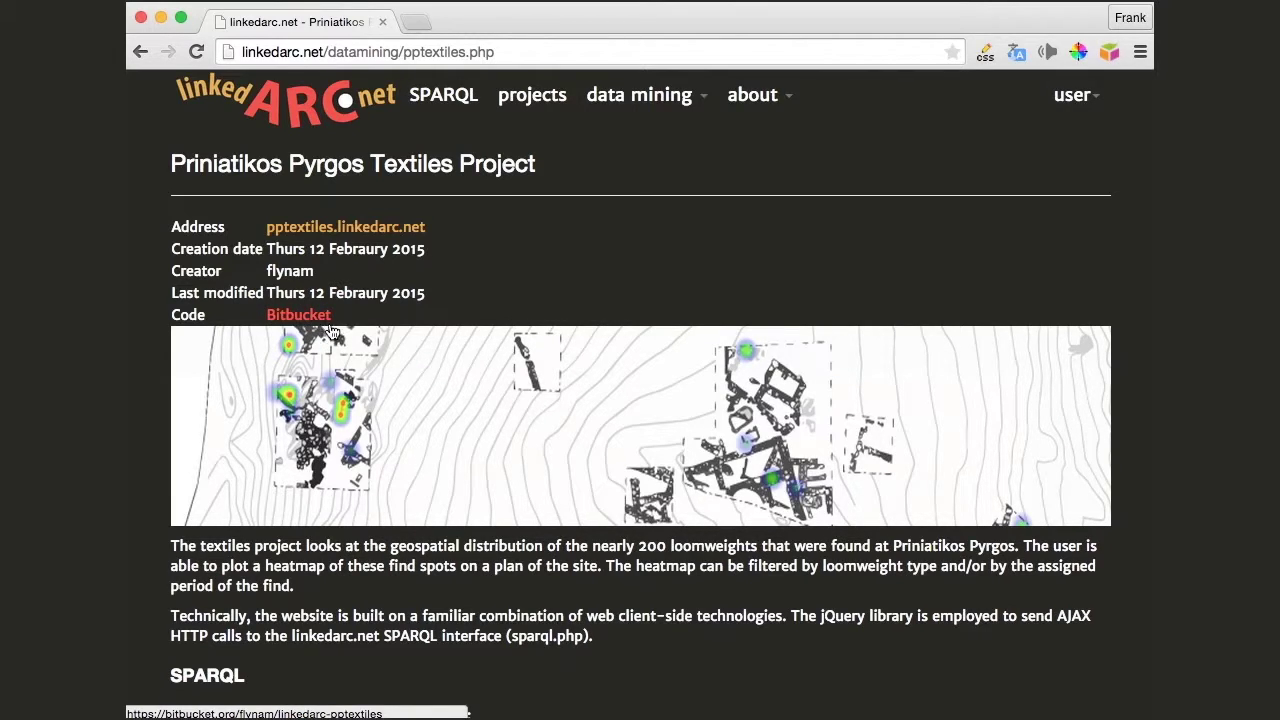
- Open the pptextiles.linkedarc.net heatmap site and dismiss its Welcome dialog and filter hint
click(366, 230)
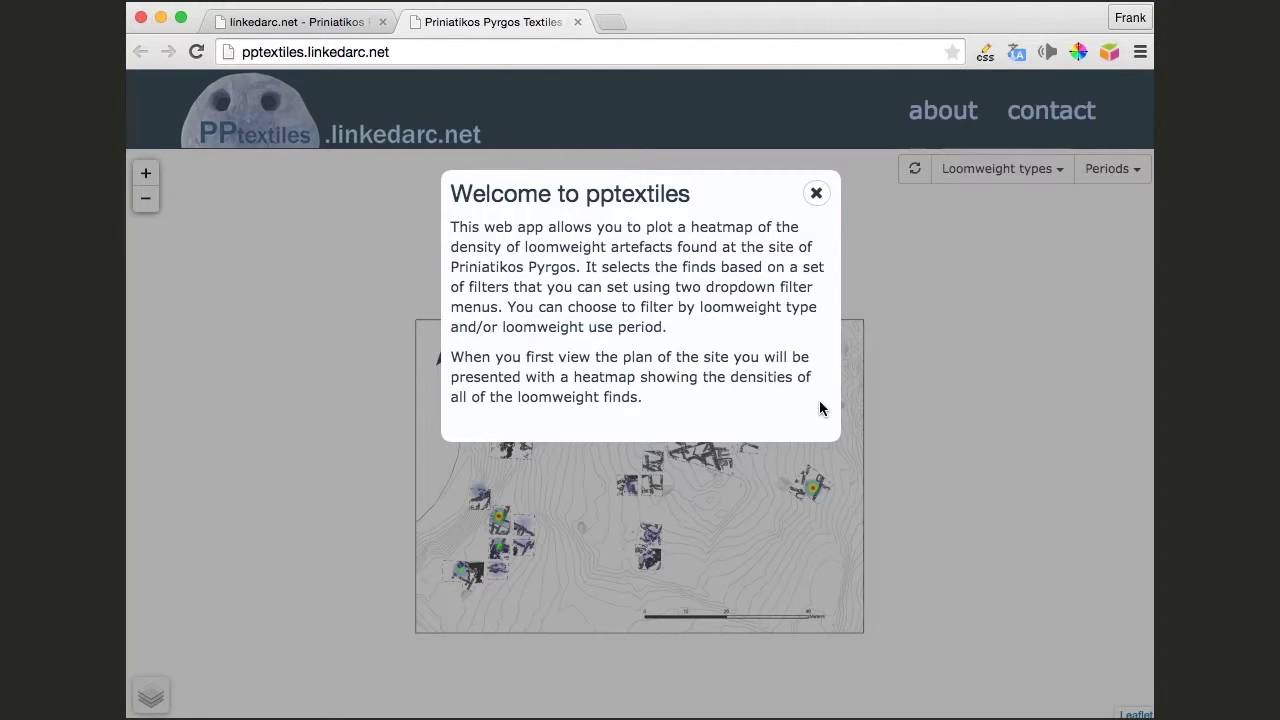
click(816, 195)
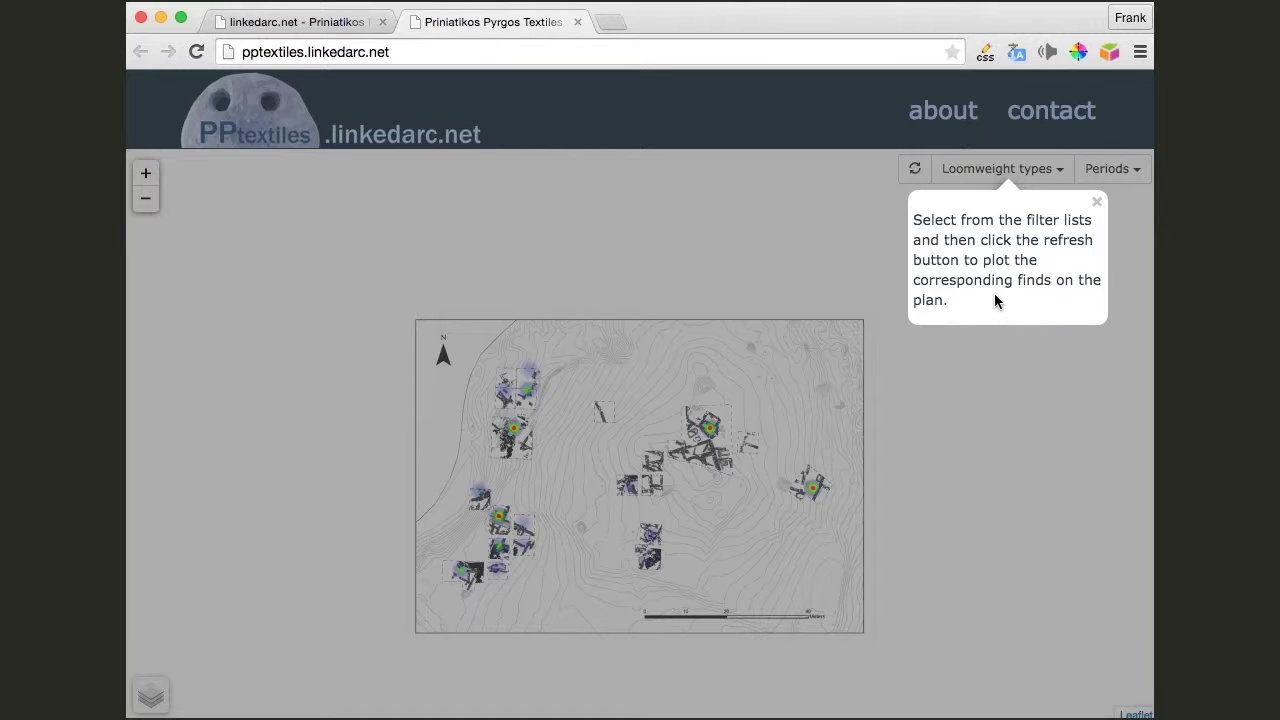
click(1100, 207)
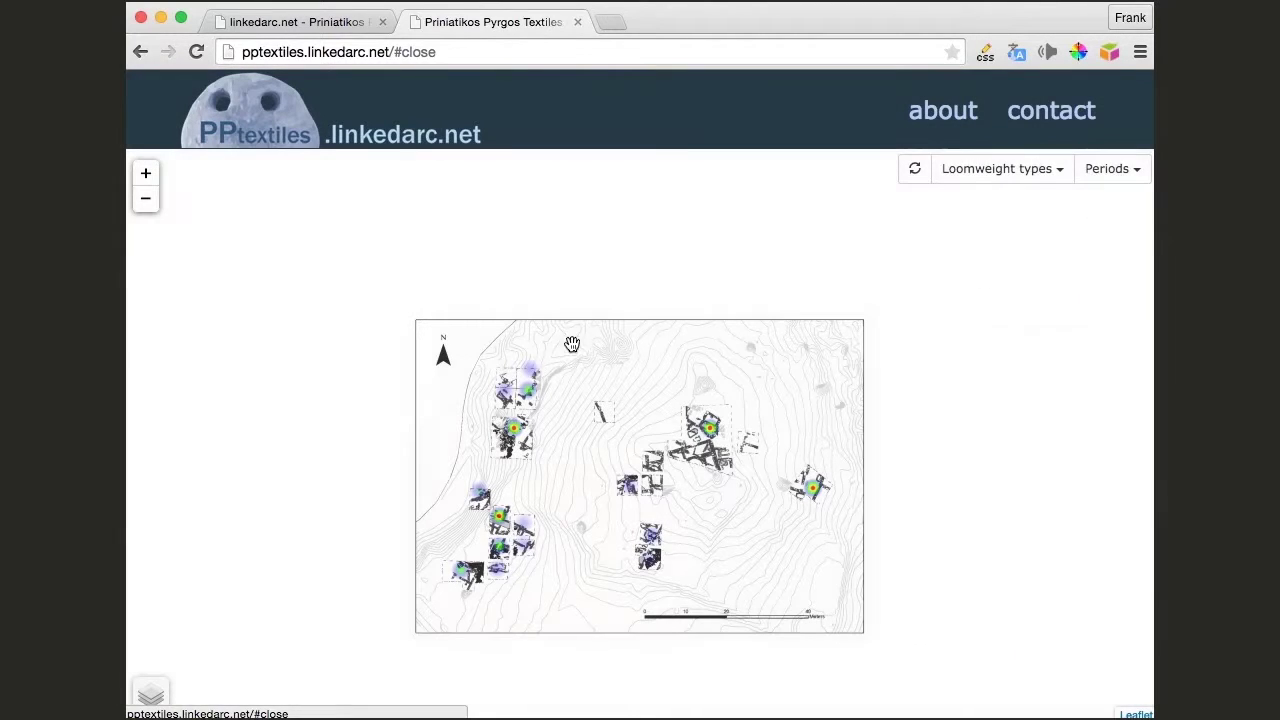
- Pan and zoom out until the site plan heatmap sits within the coastline base map
drag(637, 318, 639, 273)
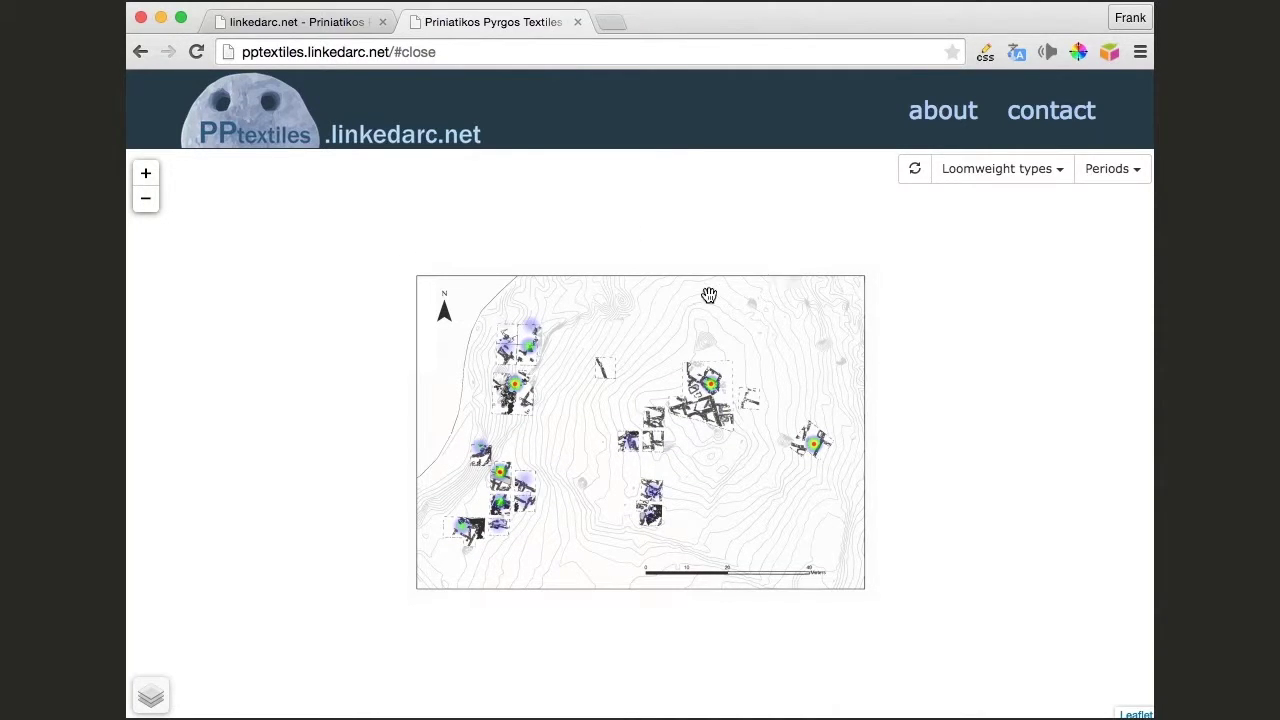
scroll(628, 313, up, 2)
drag(620, 334, 623, 209)
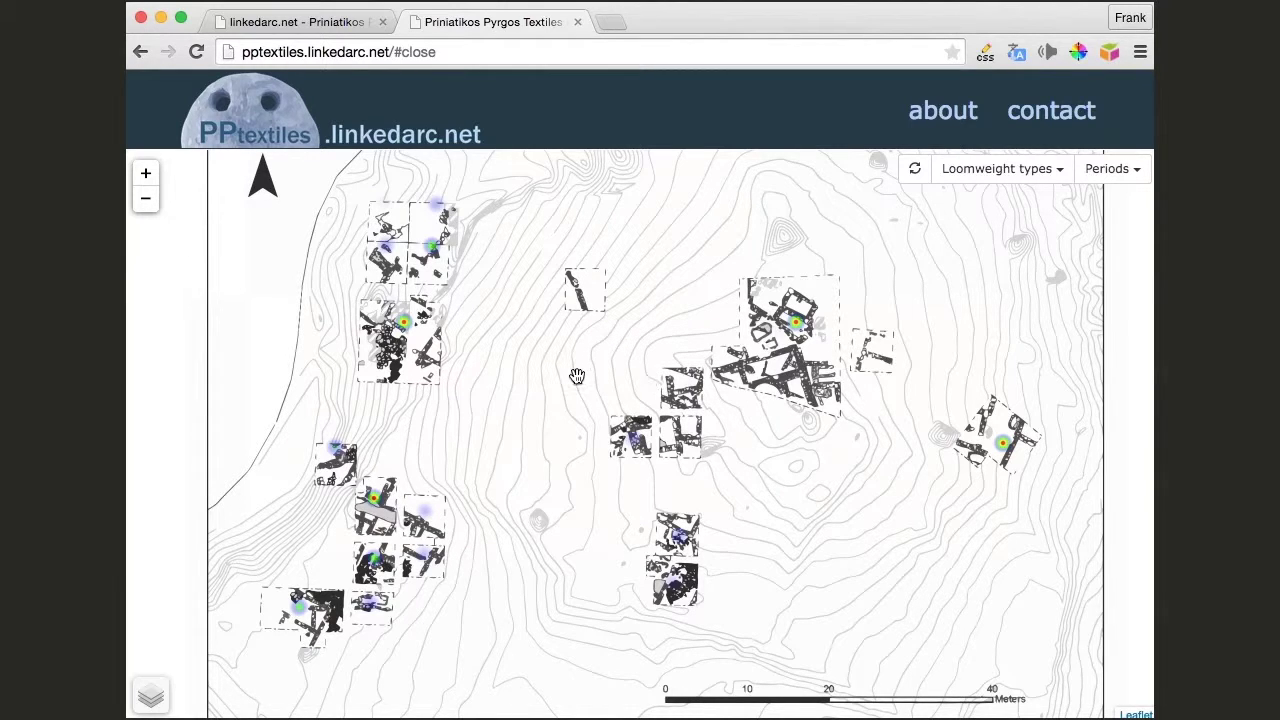
scroll(553, 373, up, 3)
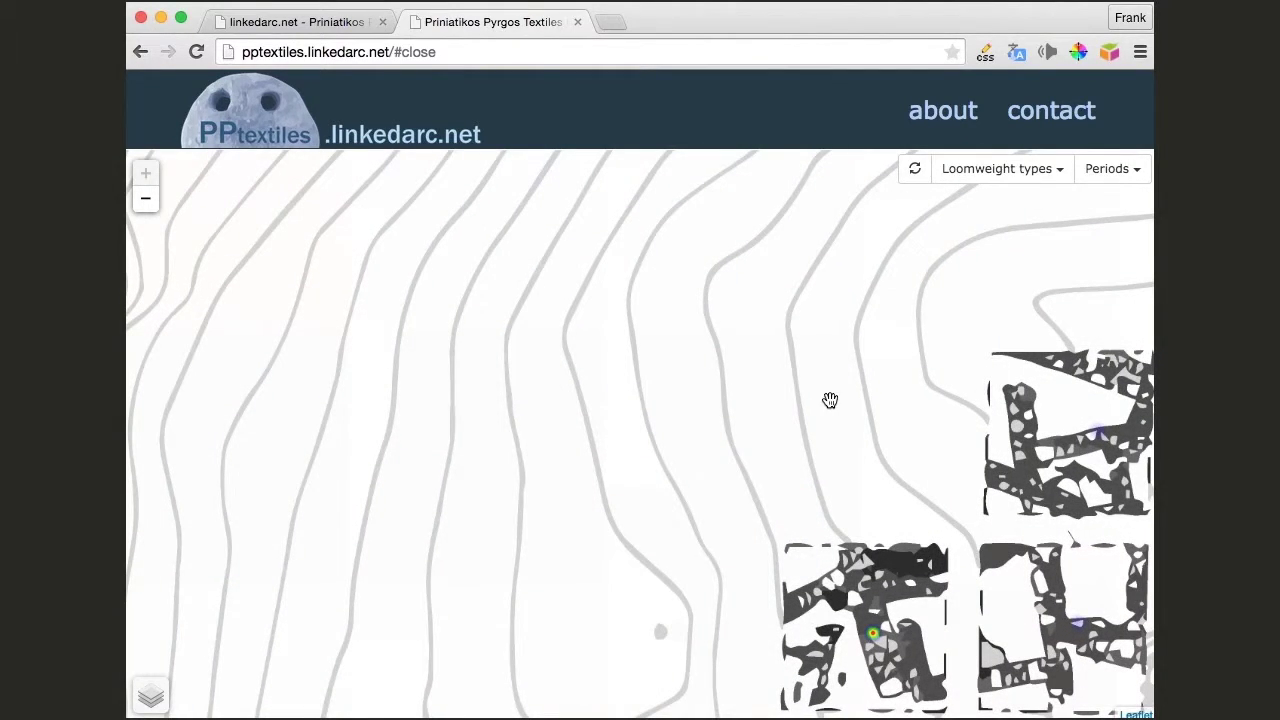
drag(829, 400, 527, 516)
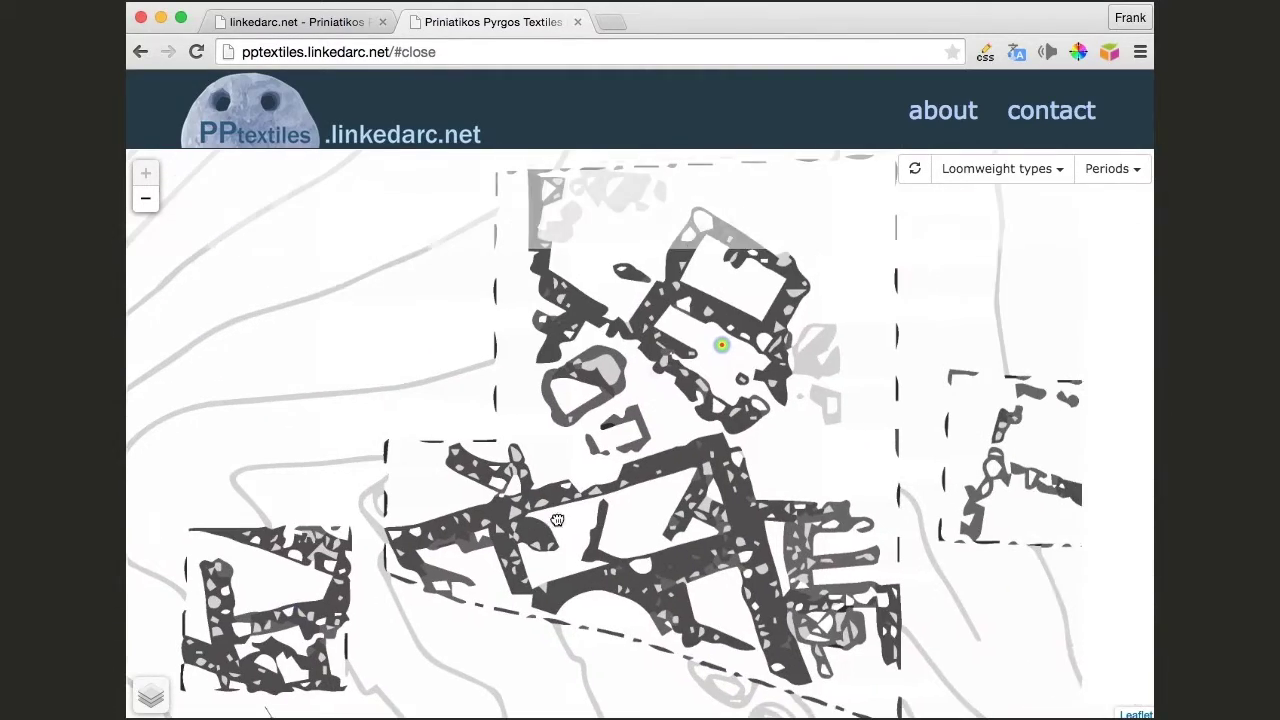
scroll(503, 466, down, 1)
scroll(503, 466, down, 2)
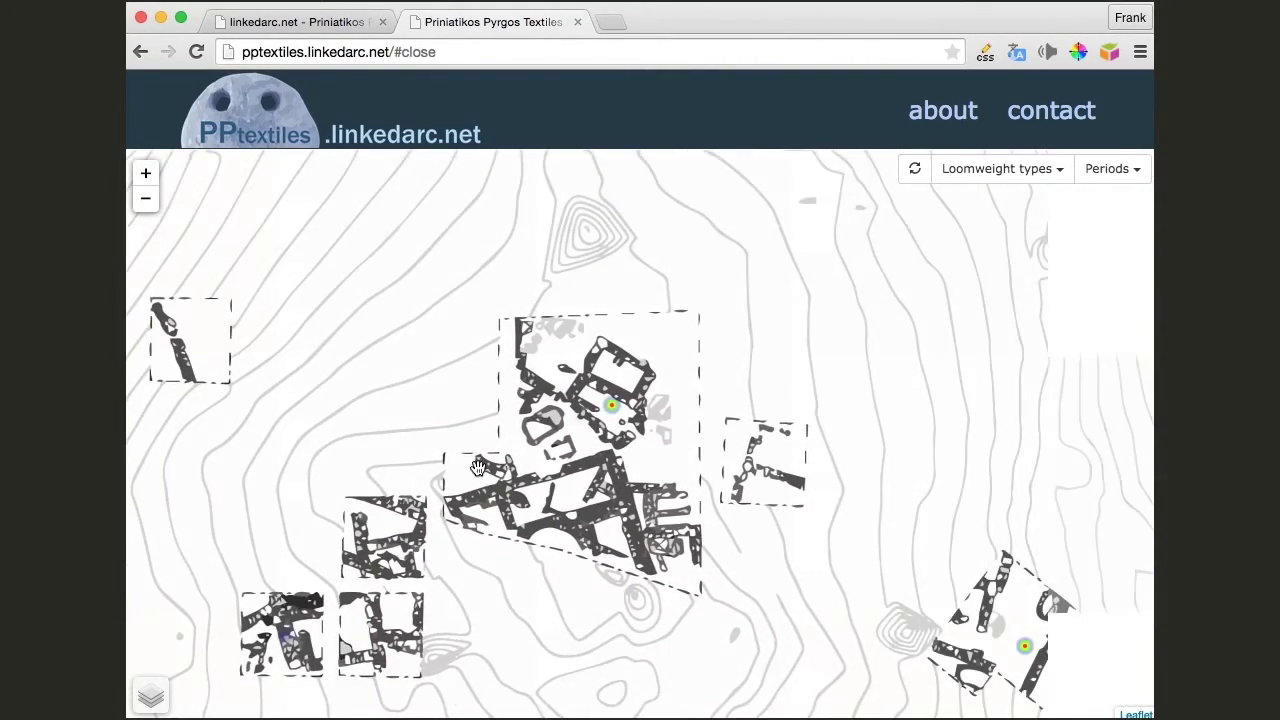
scroll(546, 400, up, 1)
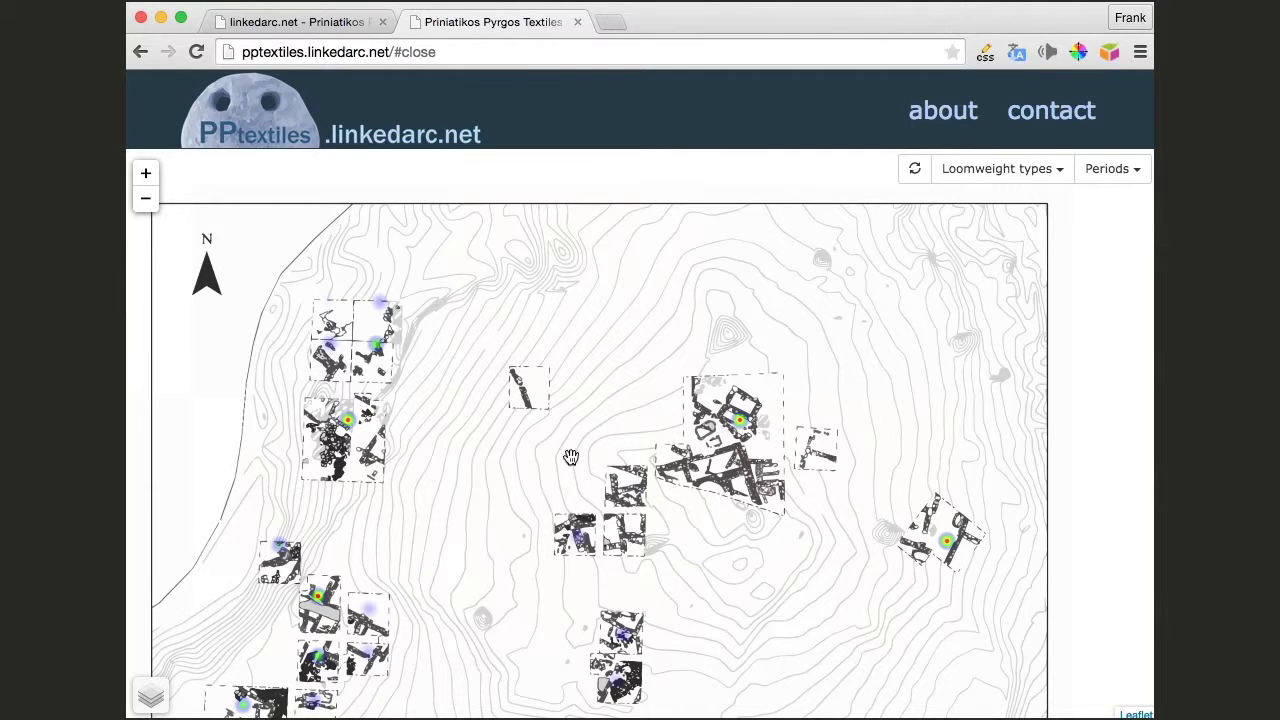
drag(571, 460, 605, 318)
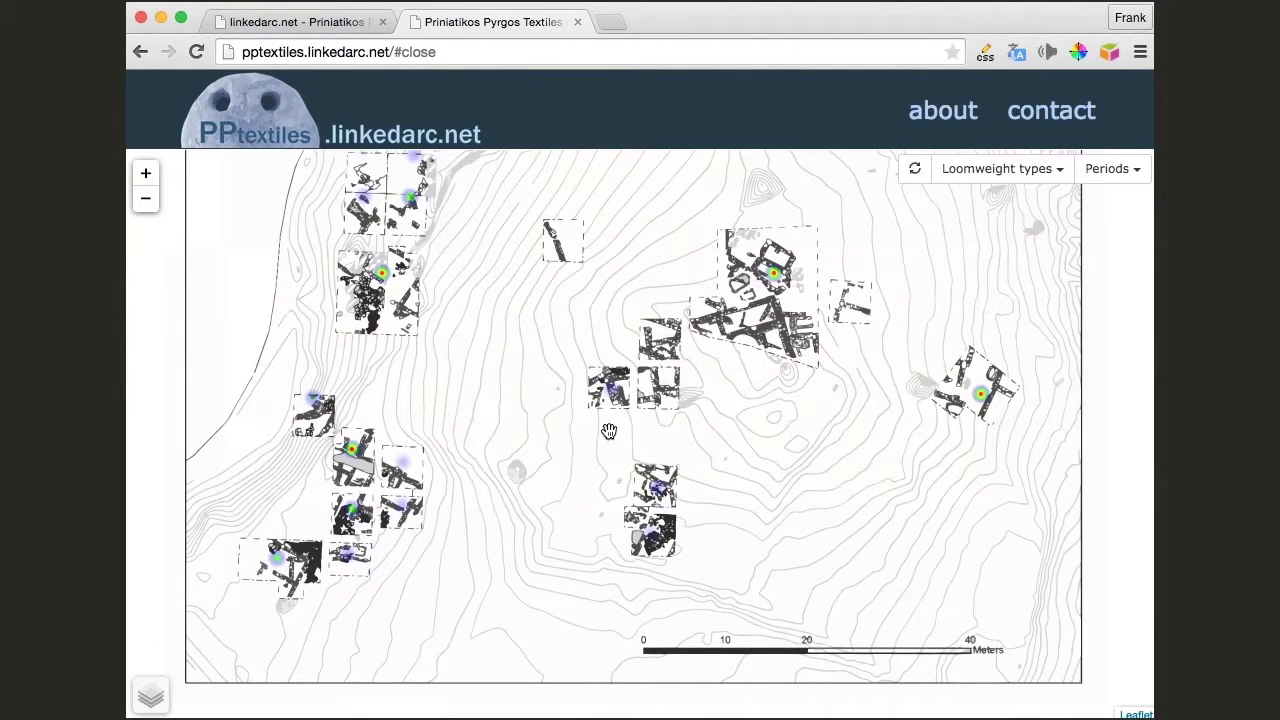
drag(635, 371, 728, 434)
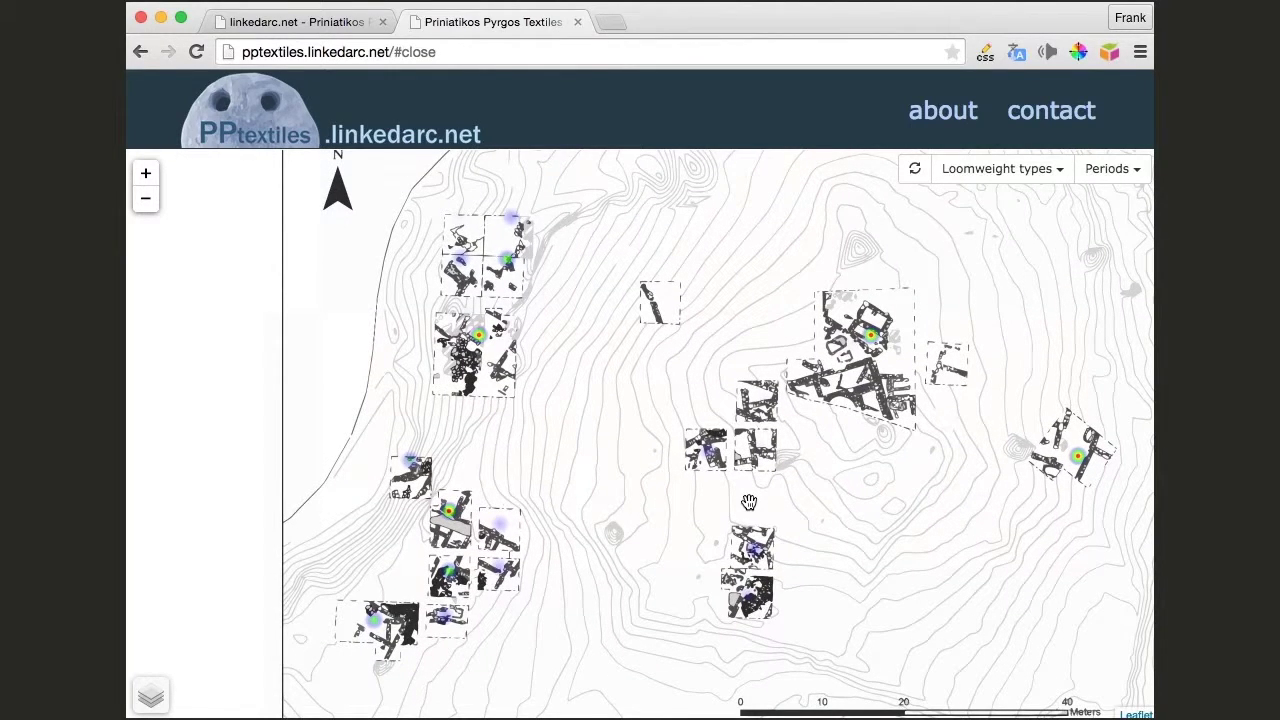
scroll(740, 503, down, 3)
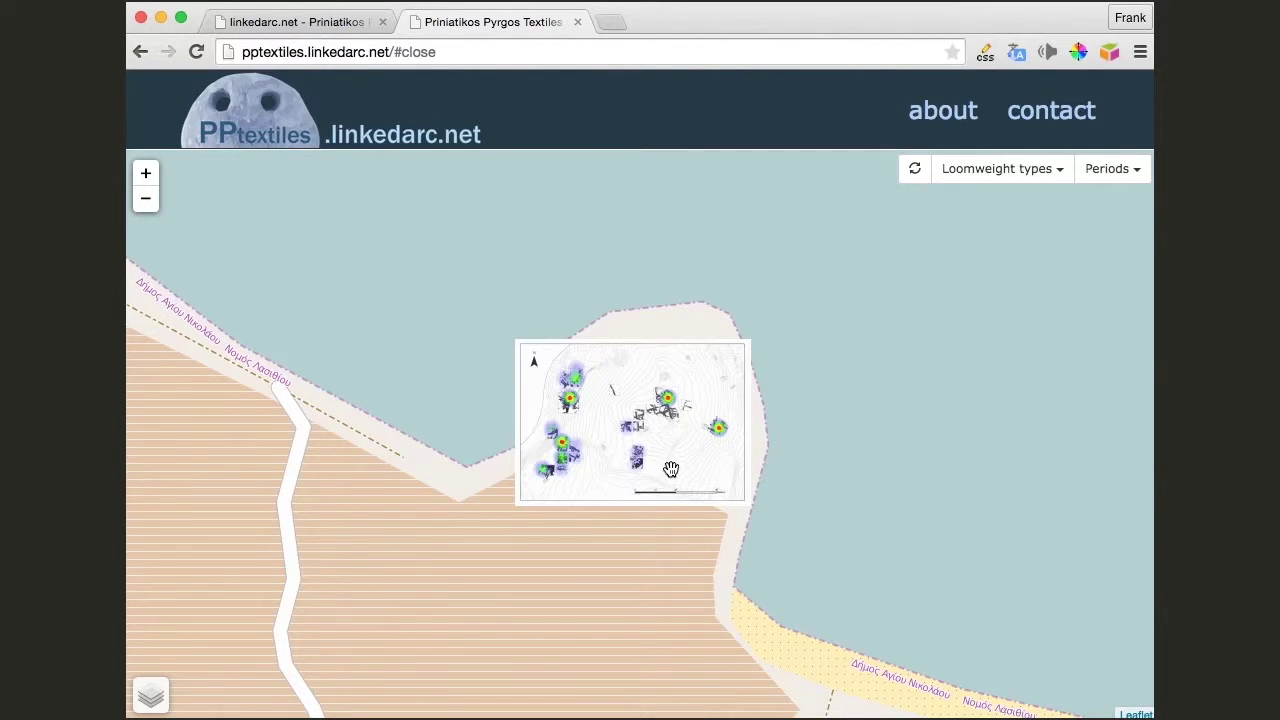
- Toggle the Heatmap, Site plan and OpenStreetMap layers off and on, then zoom into the site plan
mouse_move(156, 706)
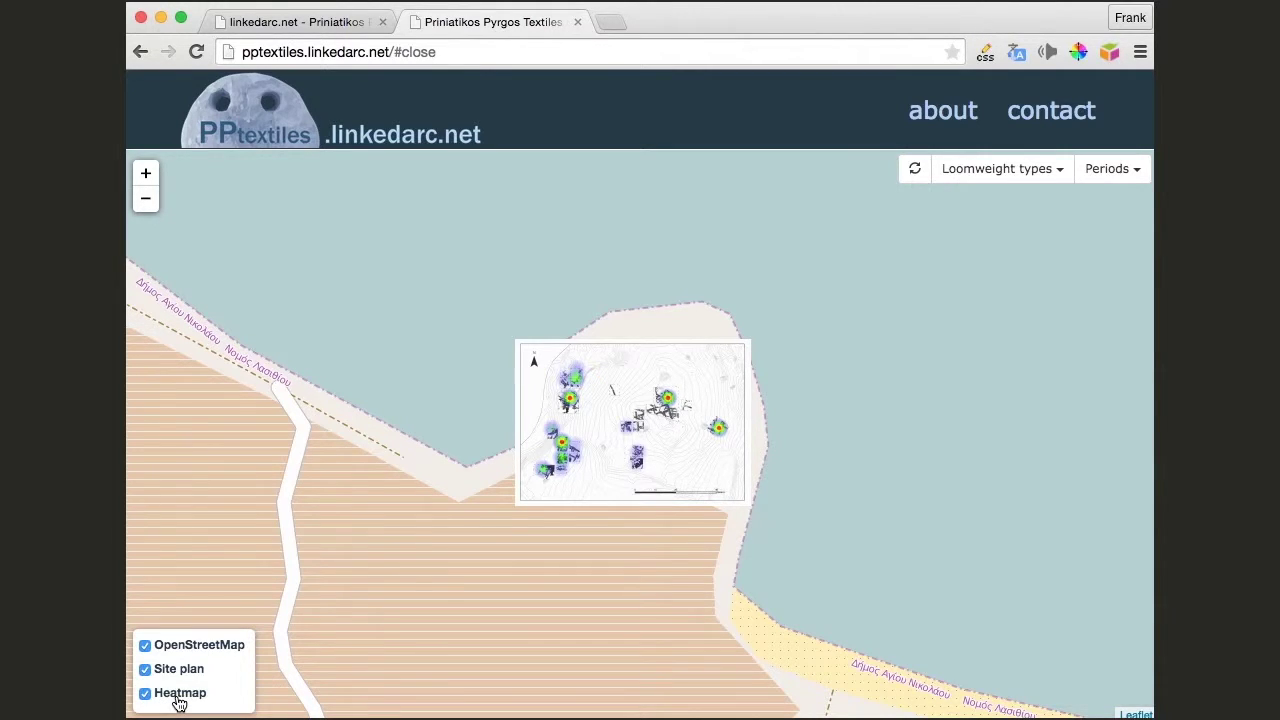
click(179, 704)
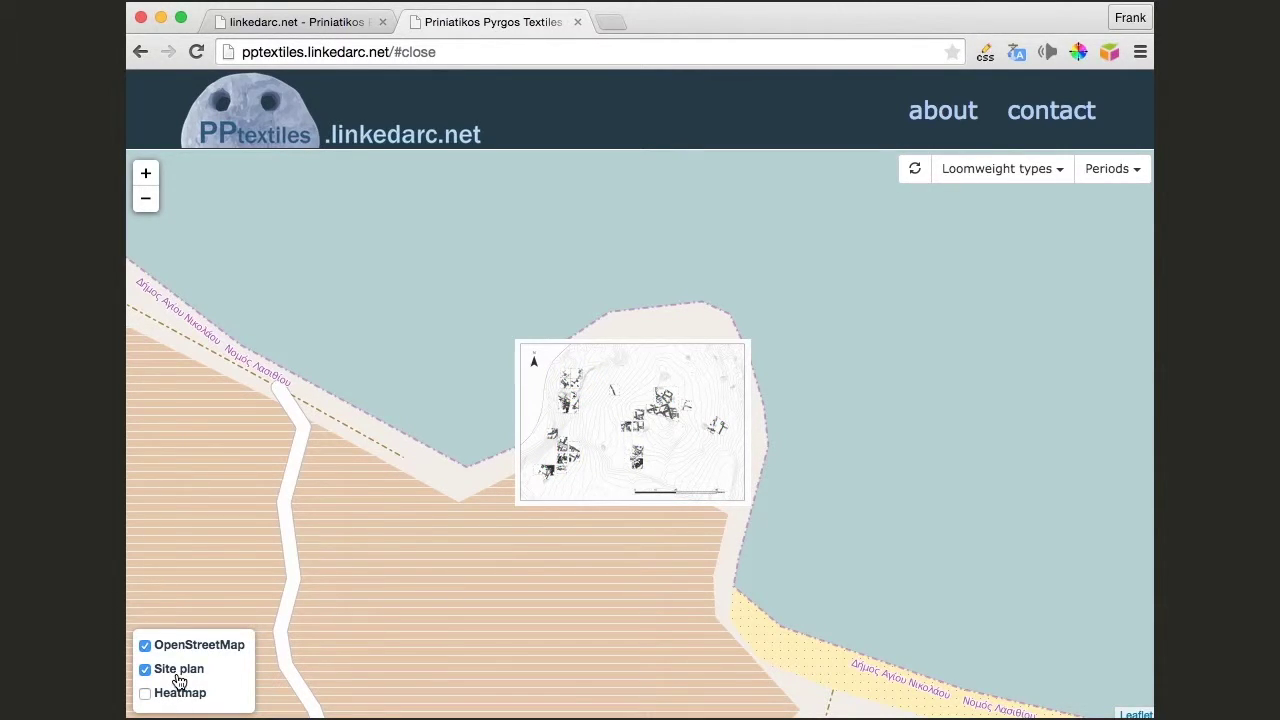
click(179, 679)
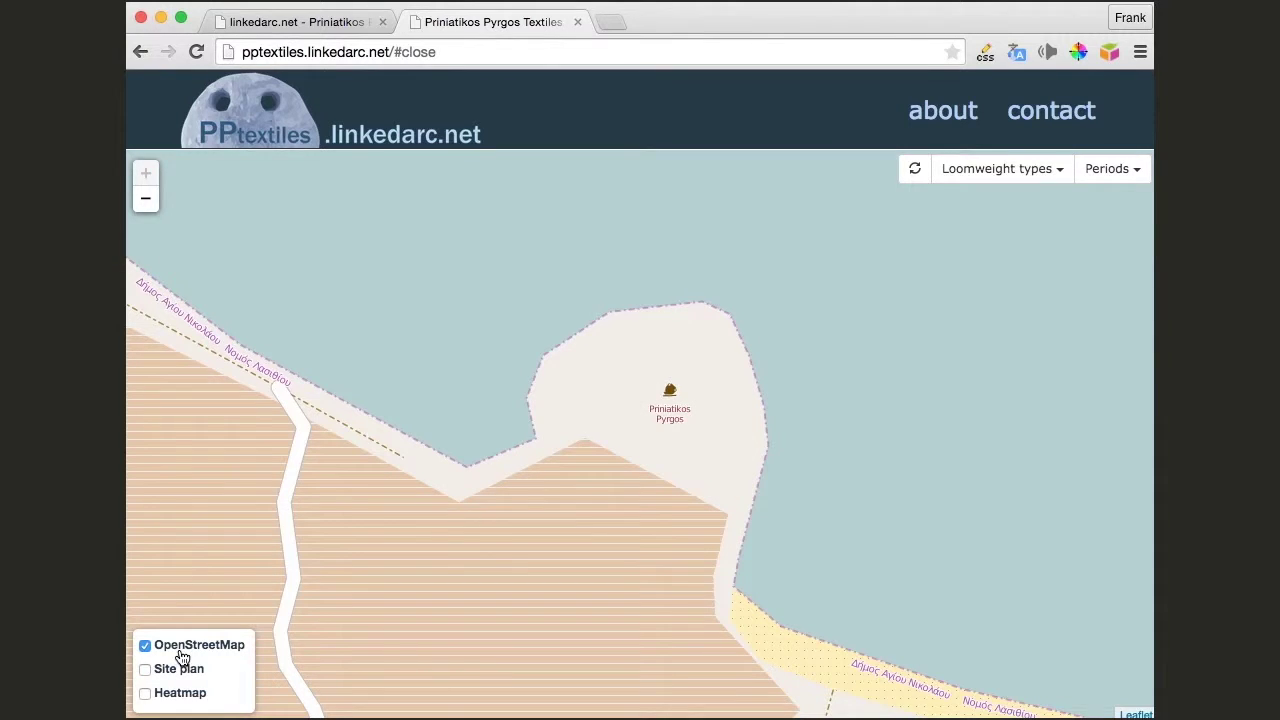
click(183, 651)
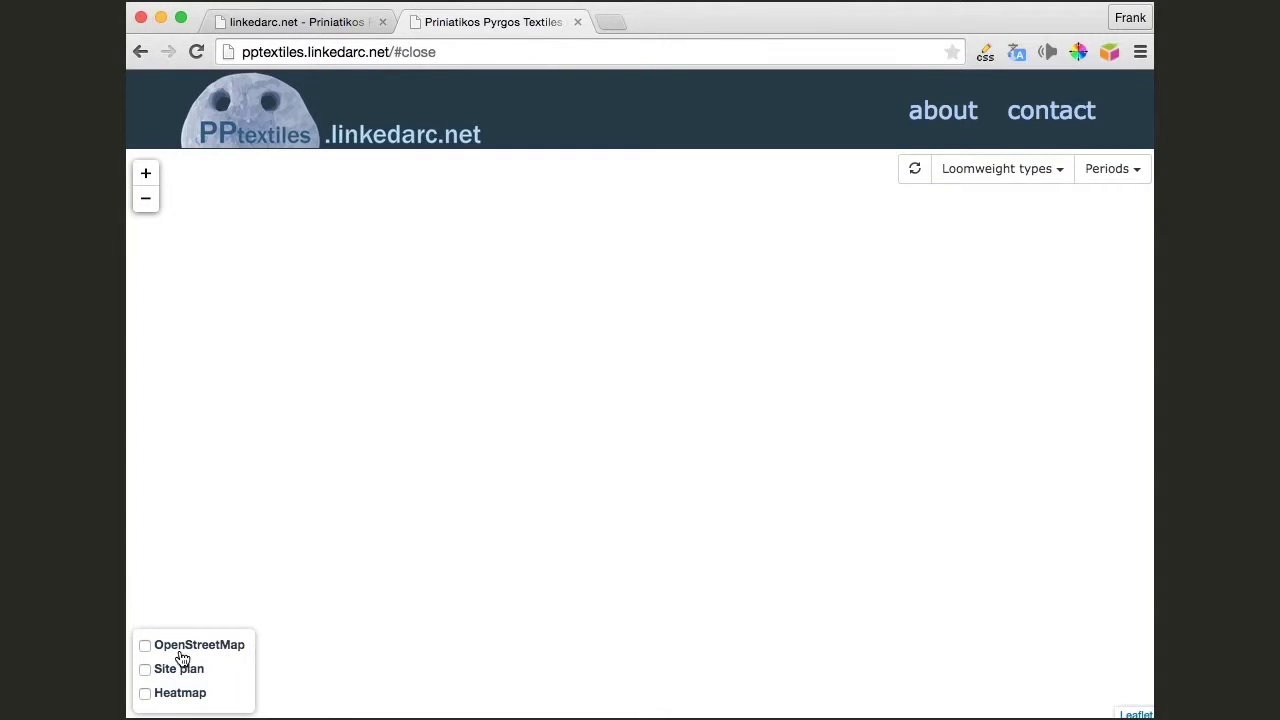
click(146, 694)
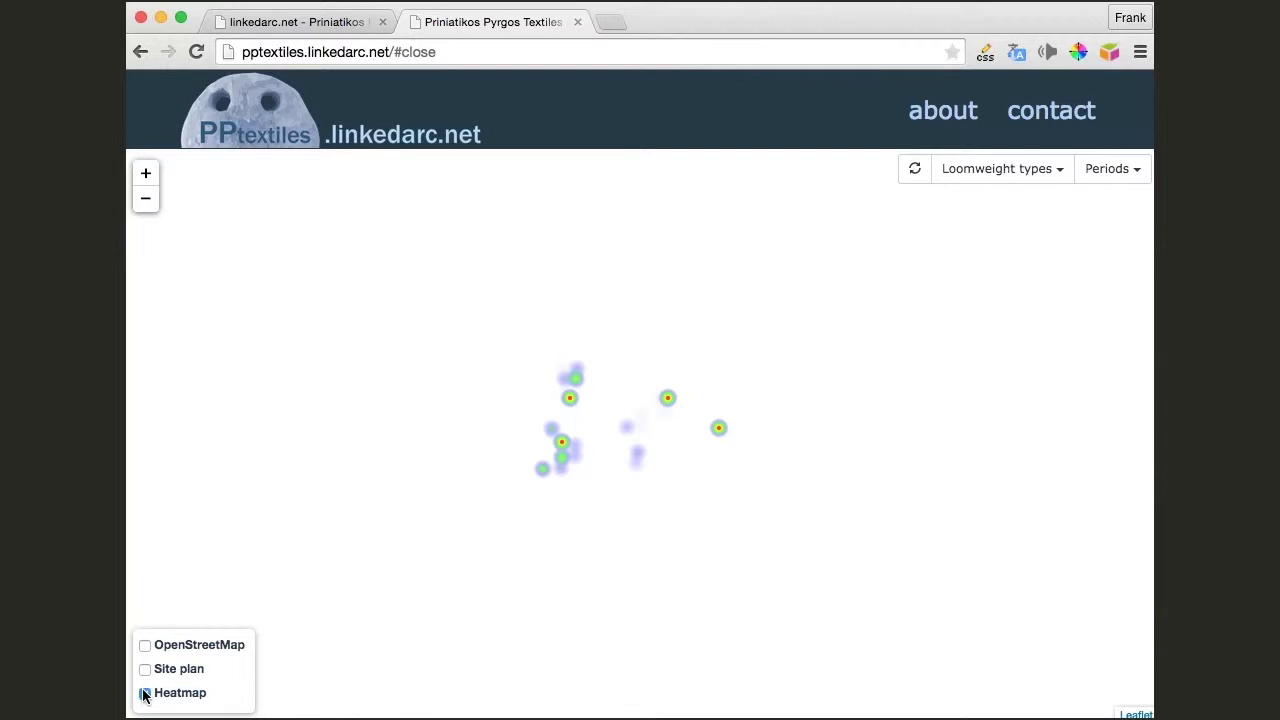
click(148, 647)
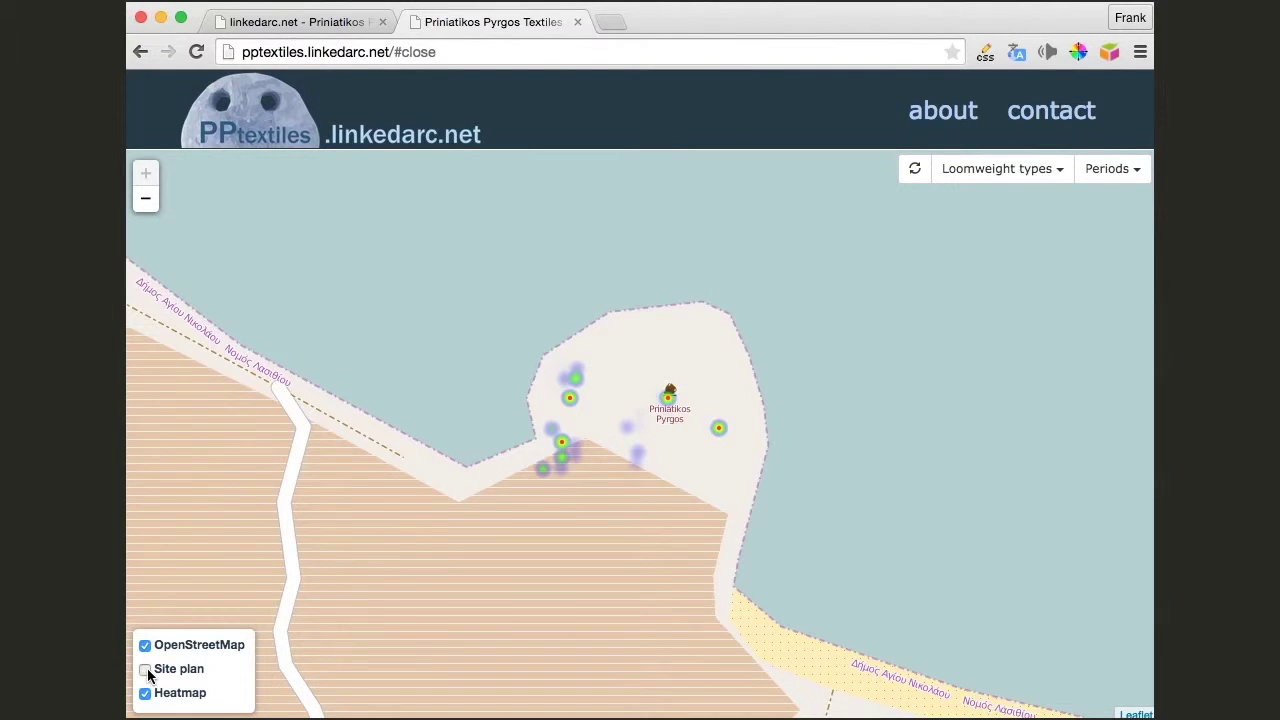
click(146, 670)
scroll(640, 446, up, 1)
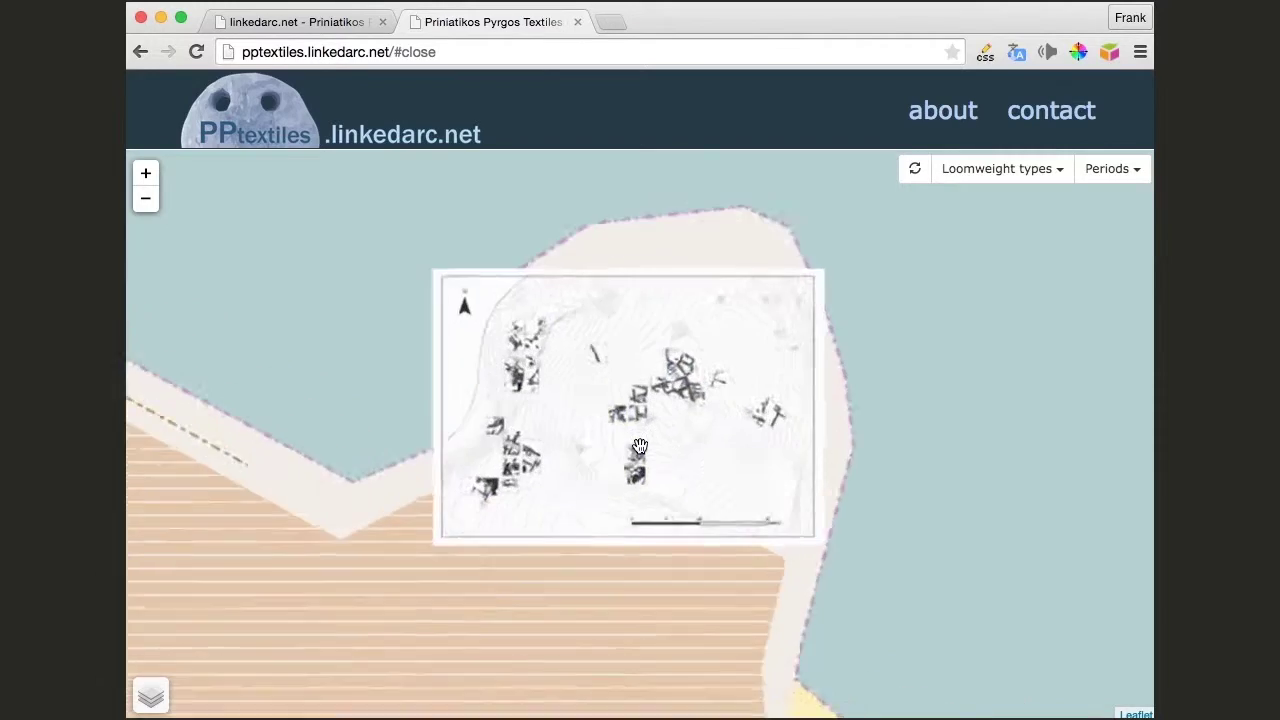
scroll(640, 446, up, 3)
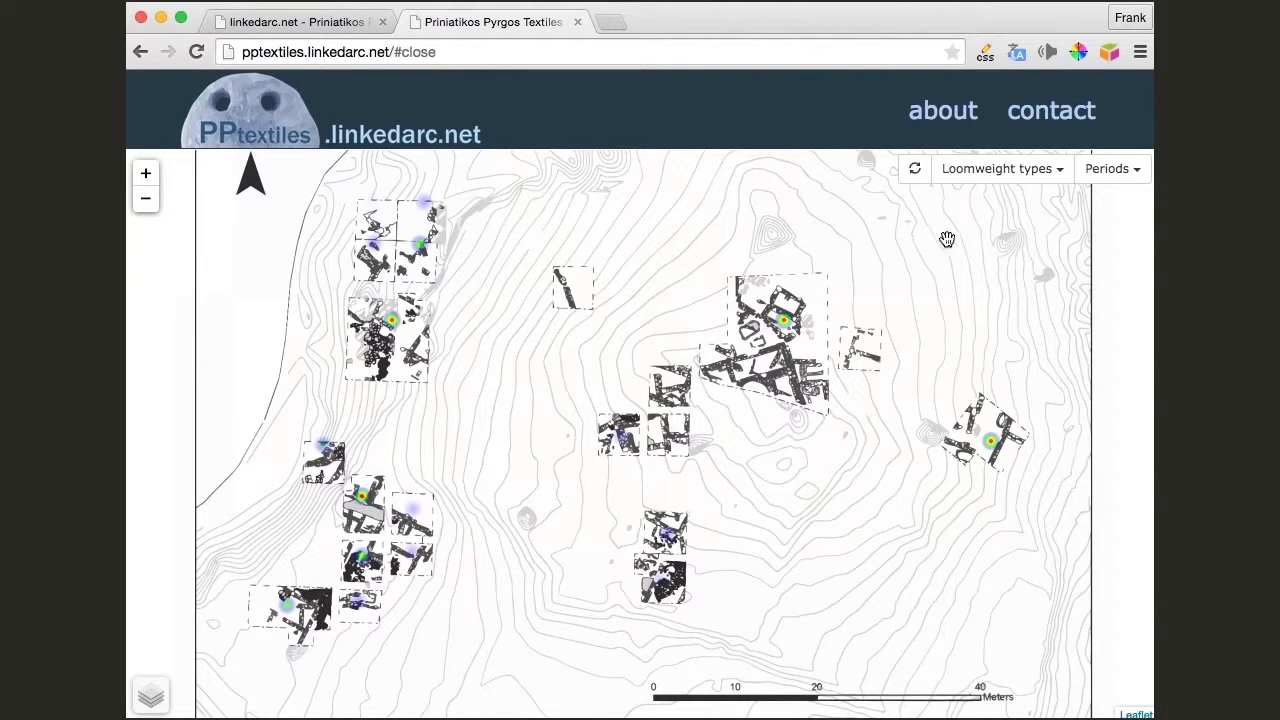
- Restrict loomweight types to Pyramidal, Pyramidal Broad Base, Pyramidal Big and Pyramidal Wedge
click(1024, 172)
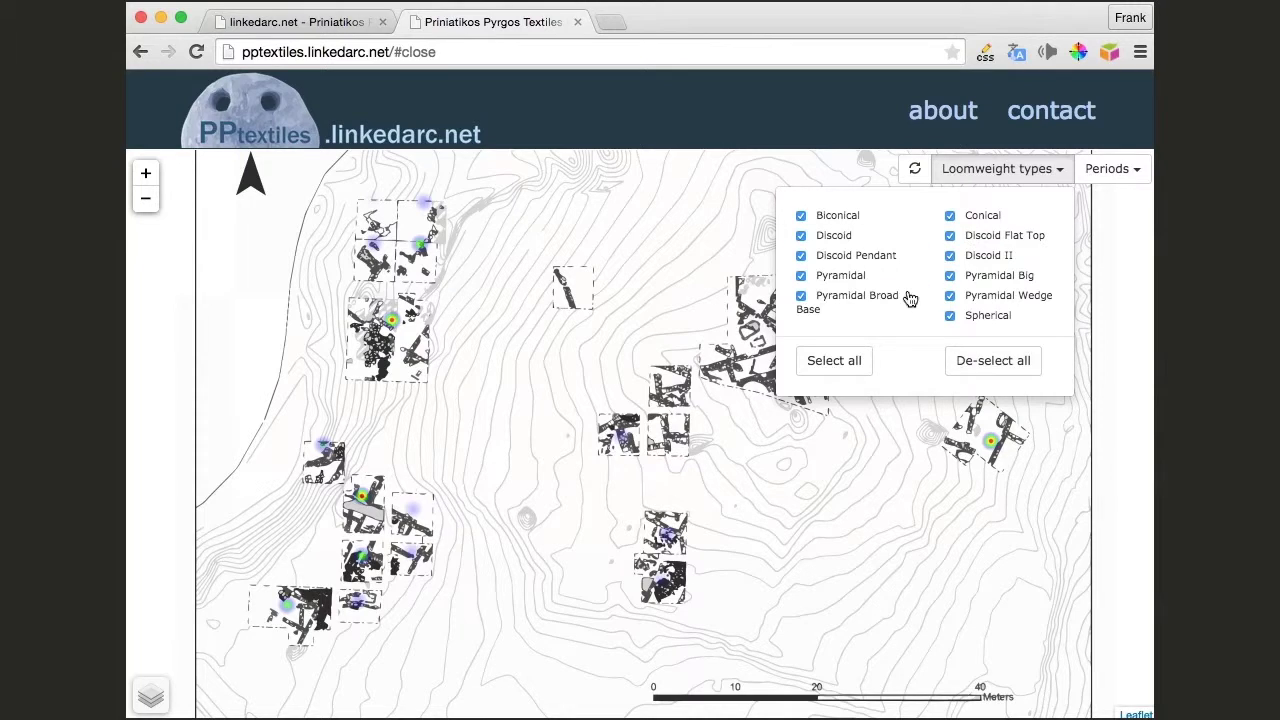
click(1001, 365)
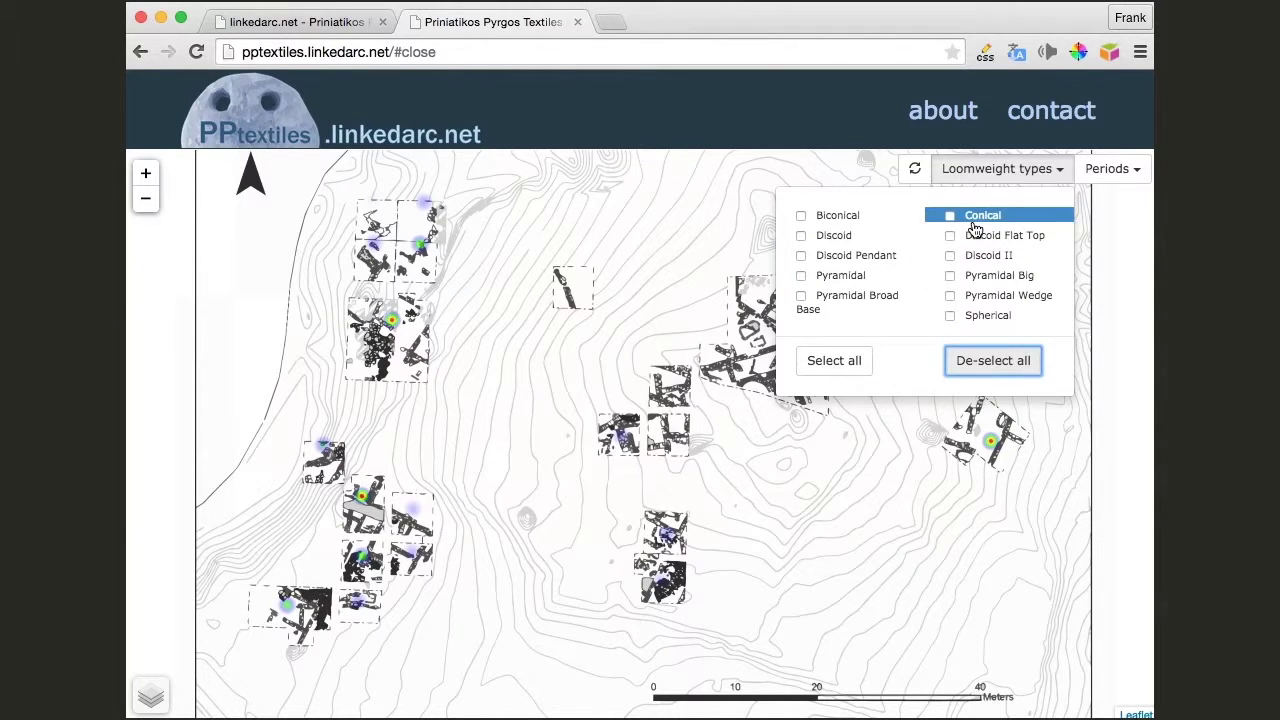
click(843, 283)
click(850, 296)
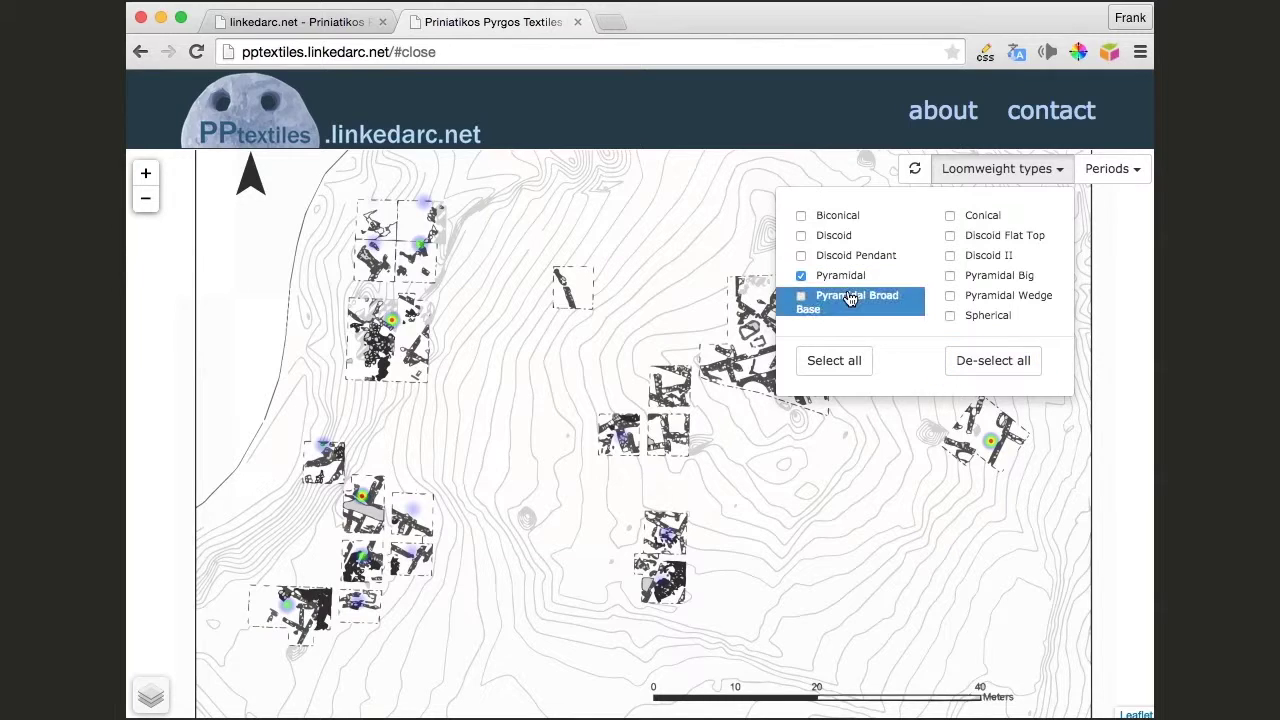
click(1000, 278)
click(948, 296)
- Run the pyramidal-type search and close its 86-record results summary
click(913, 172)
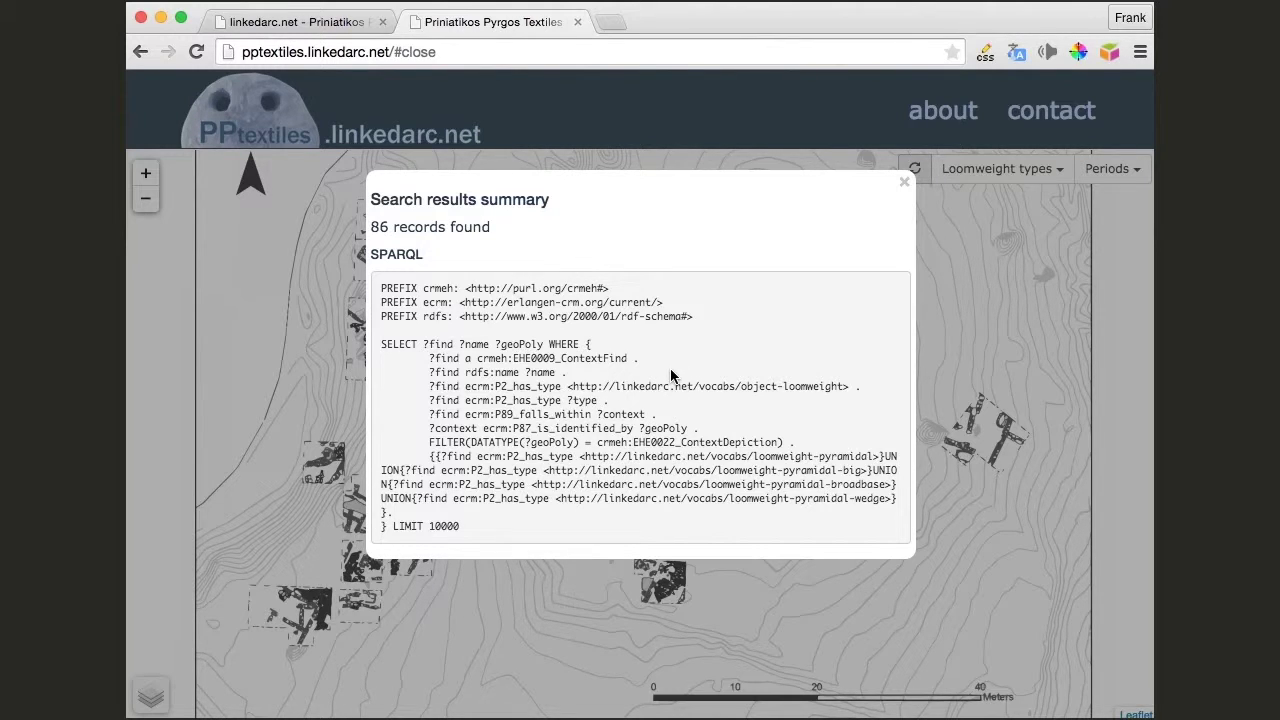
click(902, 185)
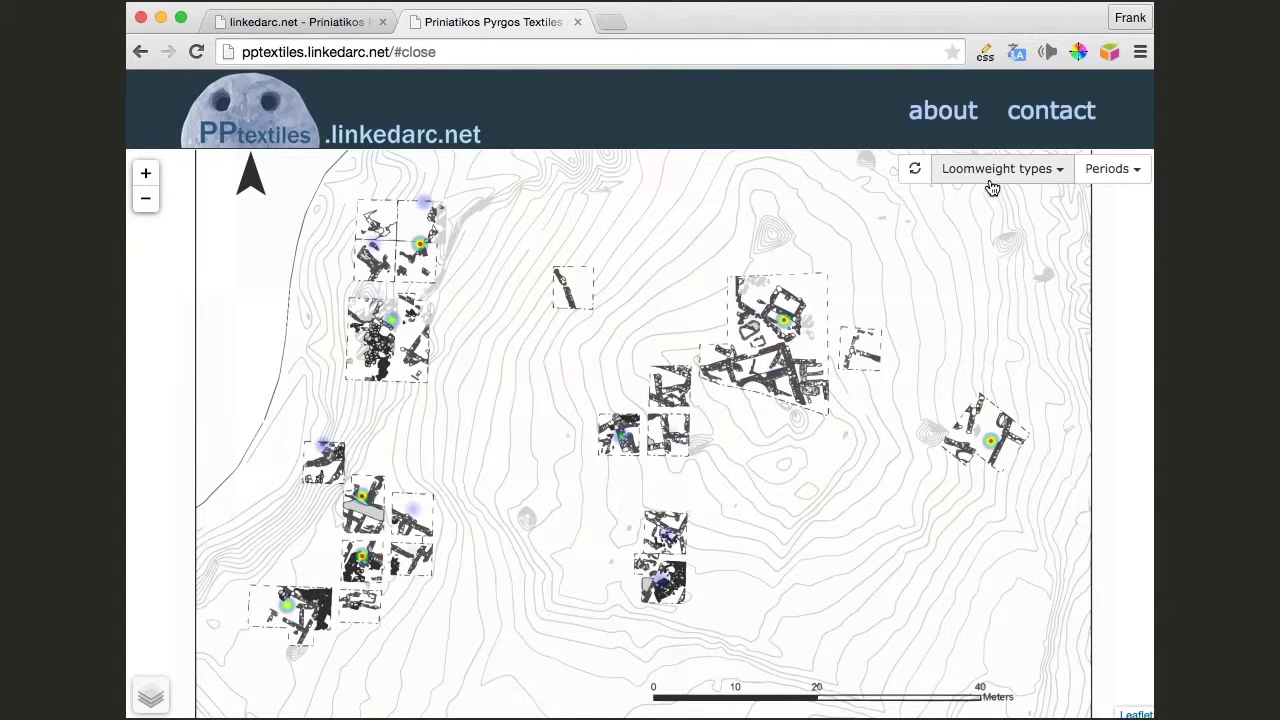
- Clear all loomweight types, filter by the Early Minoan II period, and run the search
click(1066, 176)
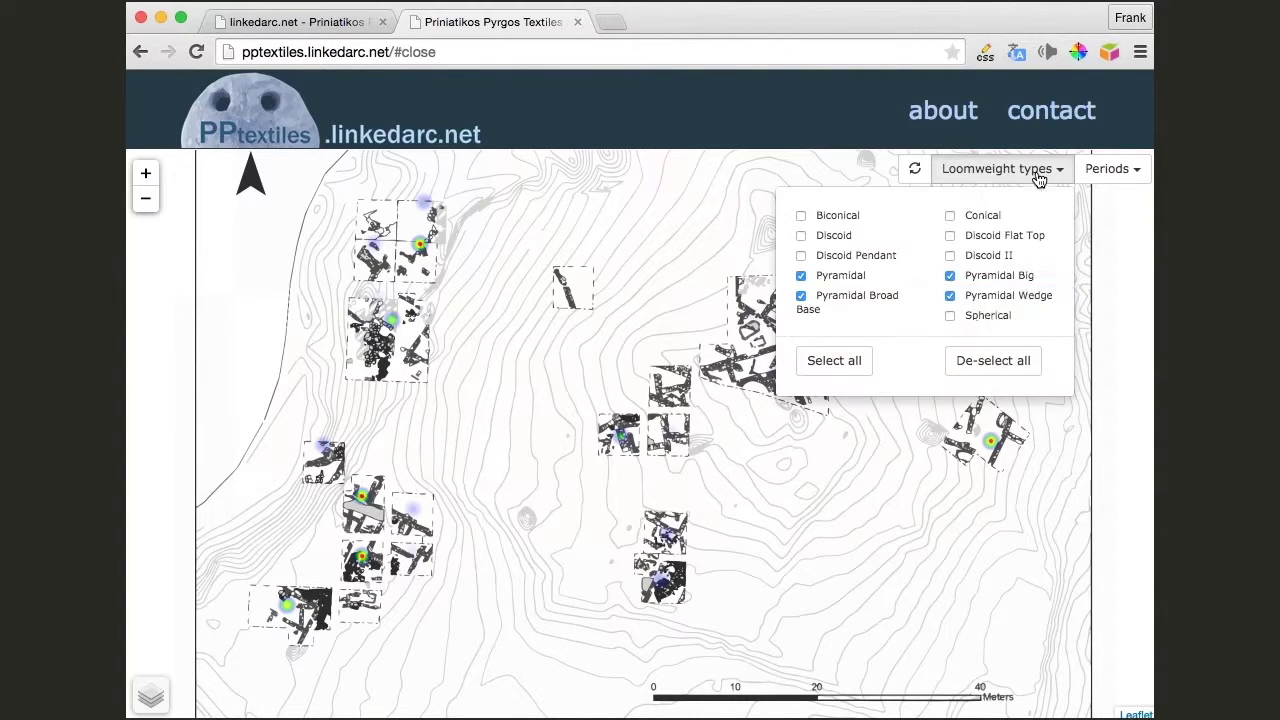
click(980, 370)
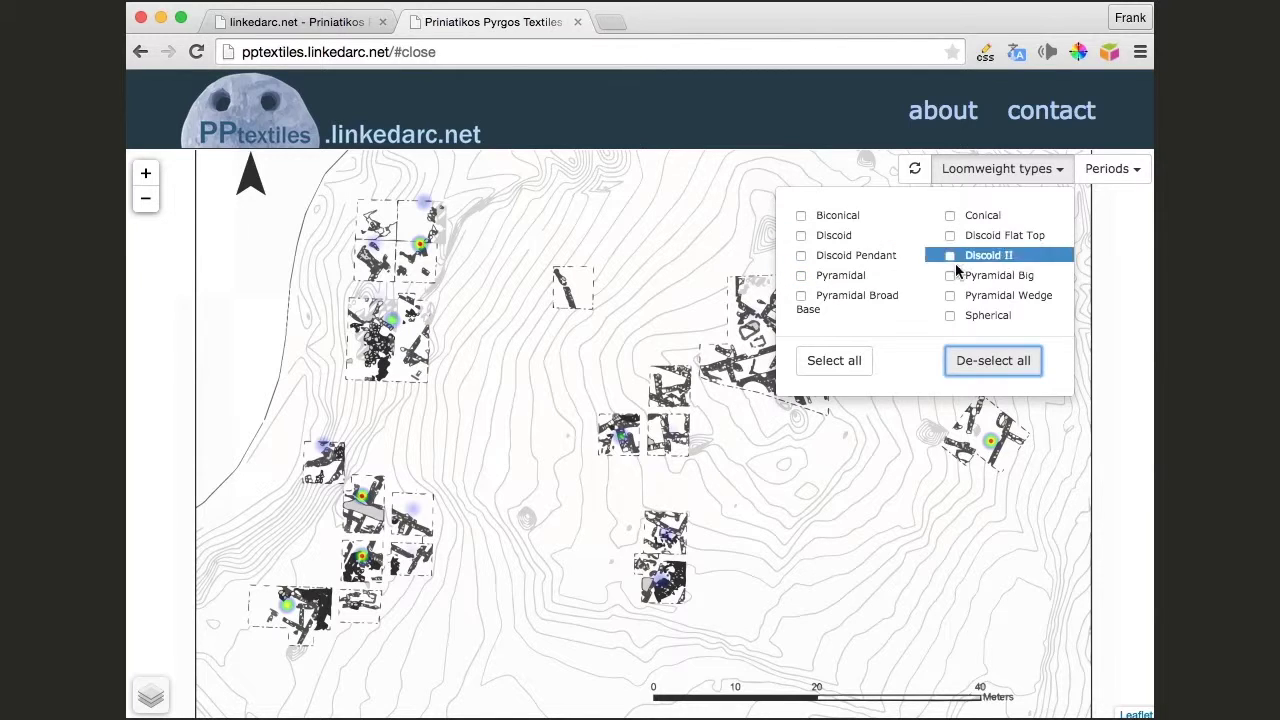
click(1050, 172)
click(1126, 168)
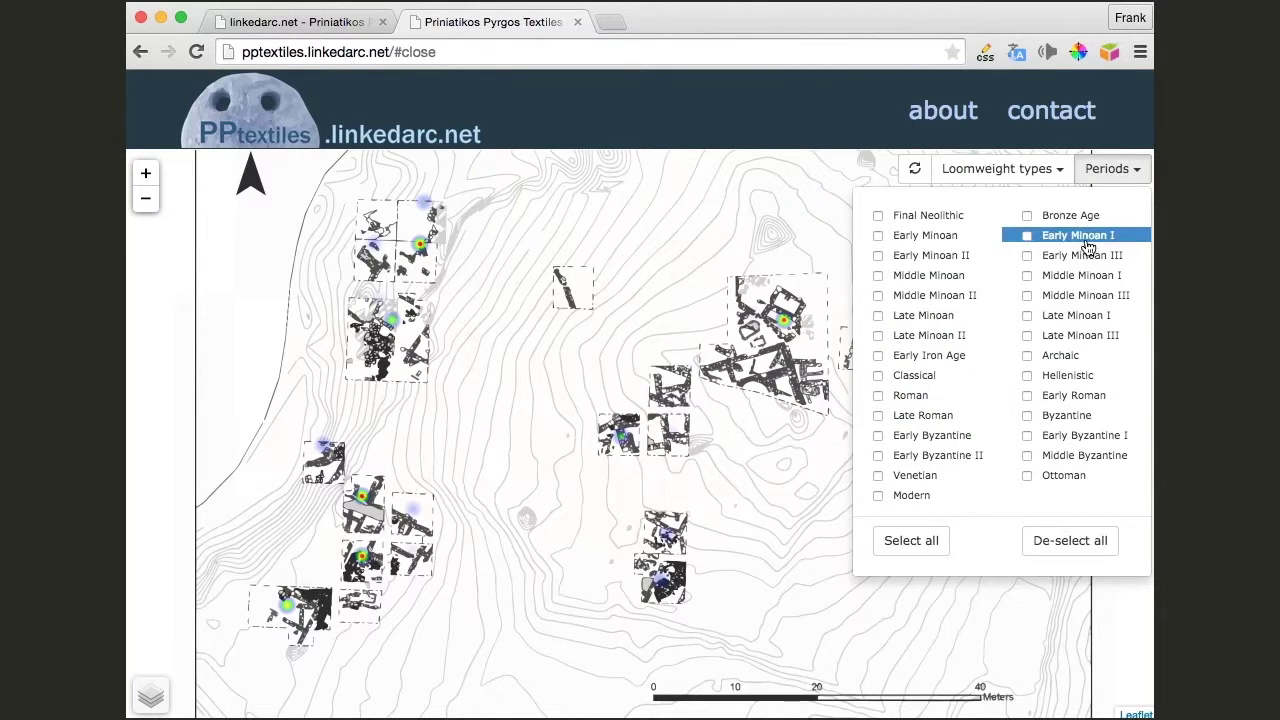
click(878, 261)
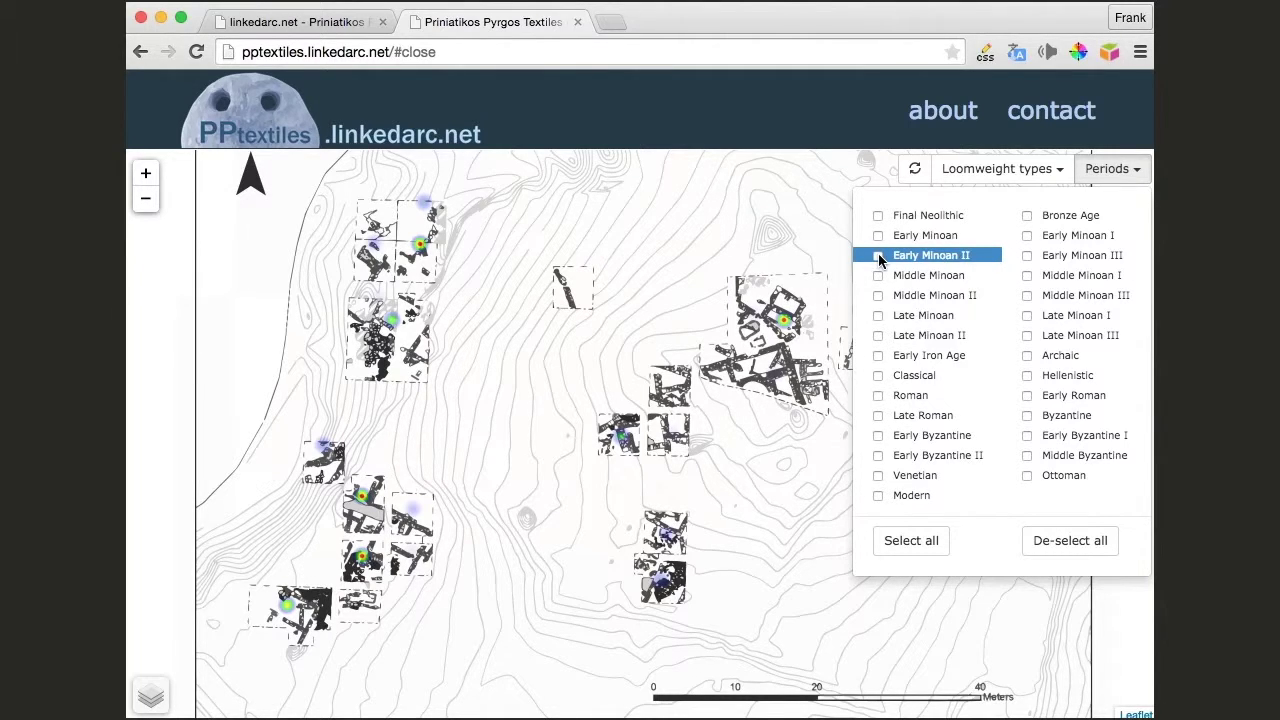
click(1130, 168)
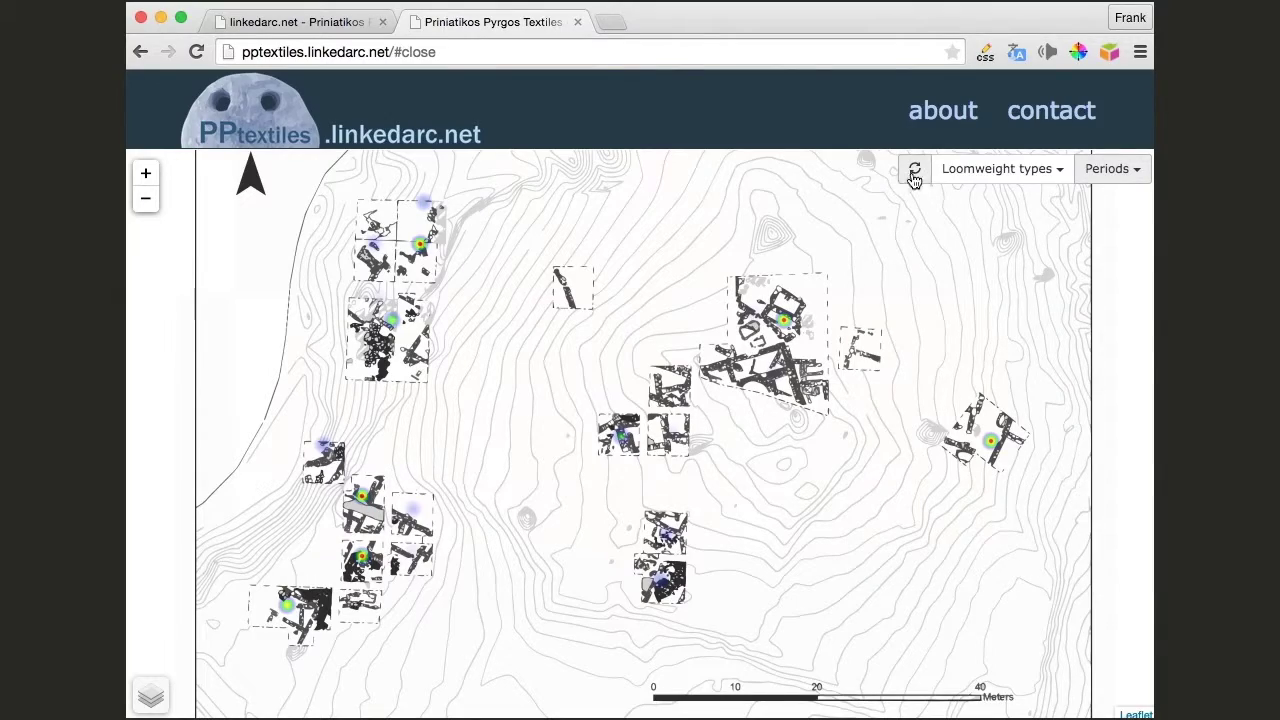
click(914, 174)
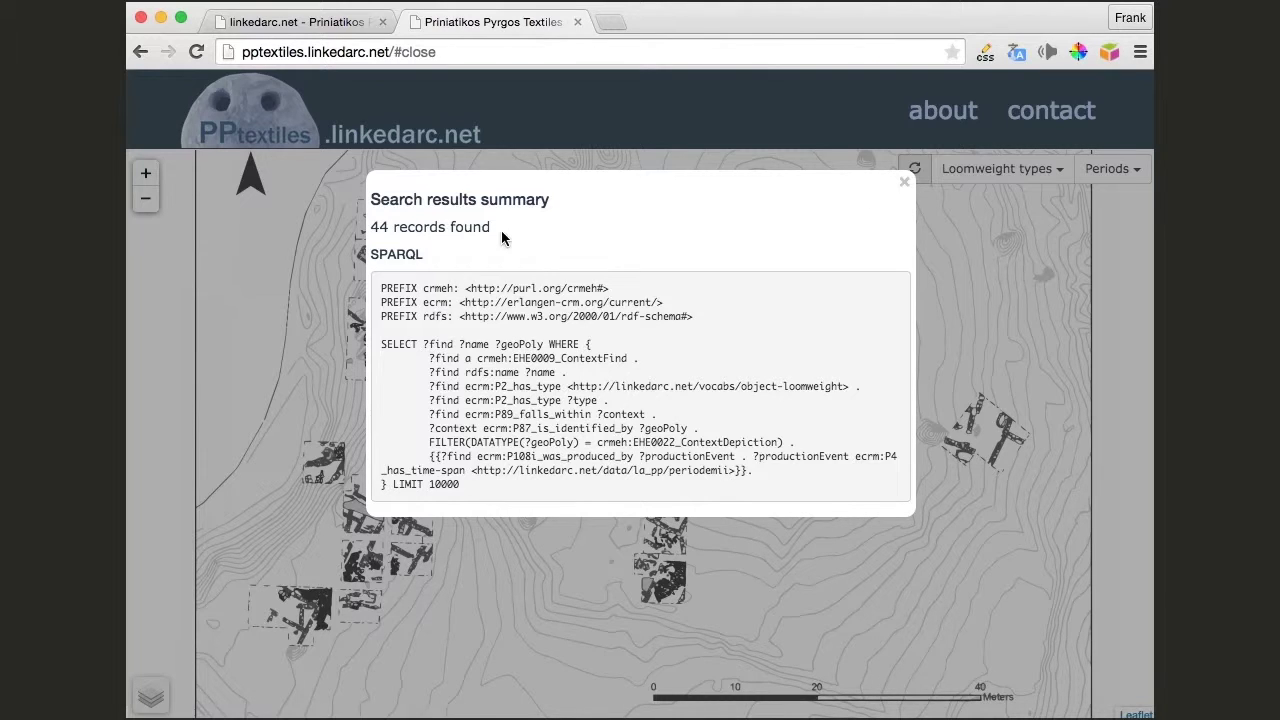
- Close the 44-record search summary to view the Early Minoan II heatmap
click(904, 183)
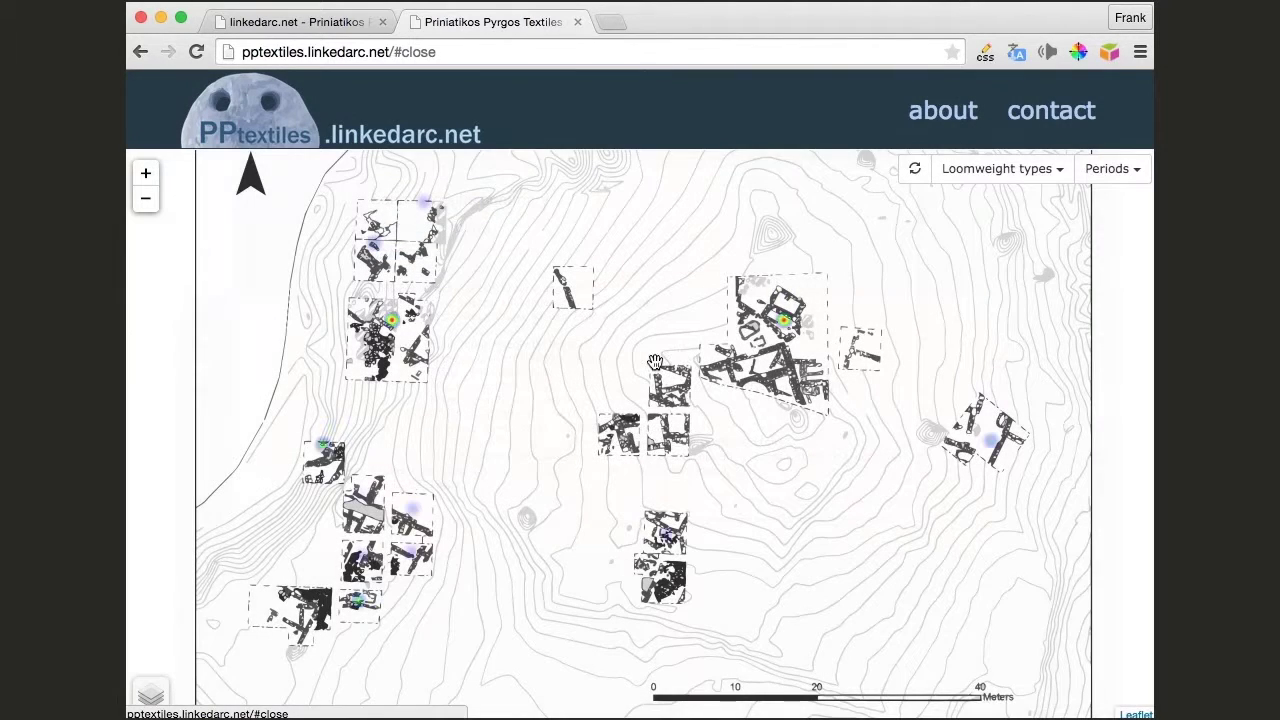